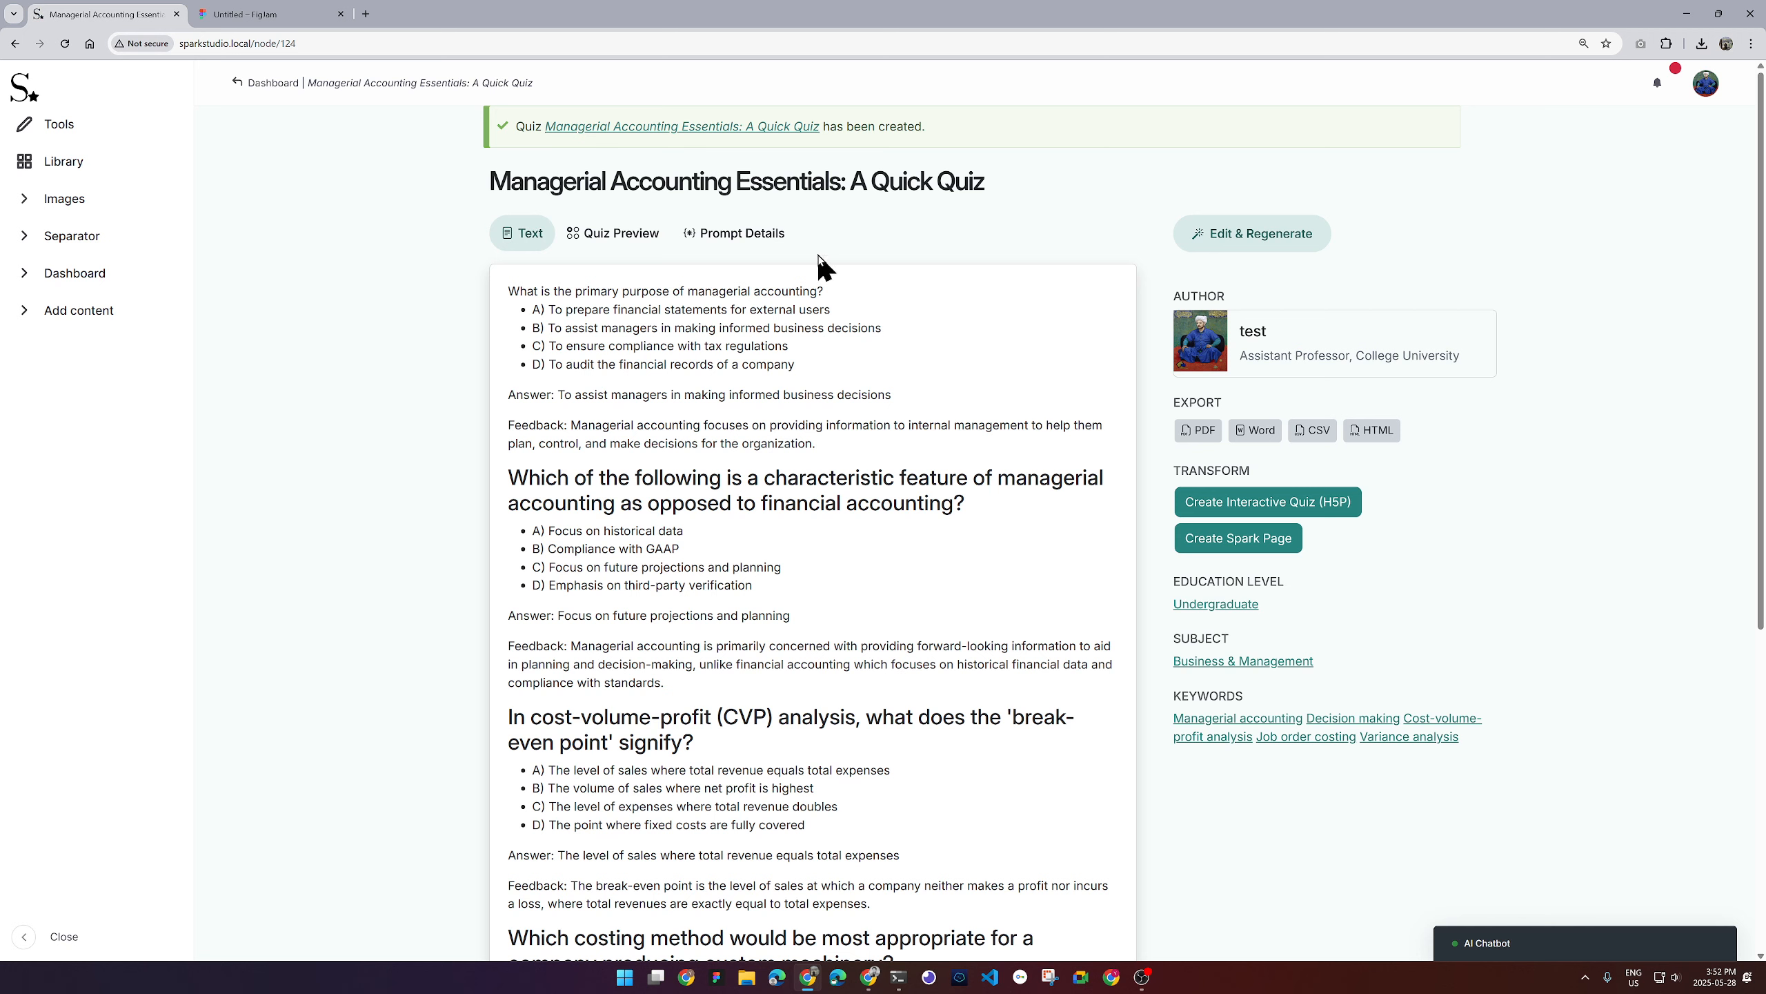
Examine the quiz's prompt details, including the model settings, instructions, format and request sections.
{"action": "left_click", "coordinate": [759, 243]}
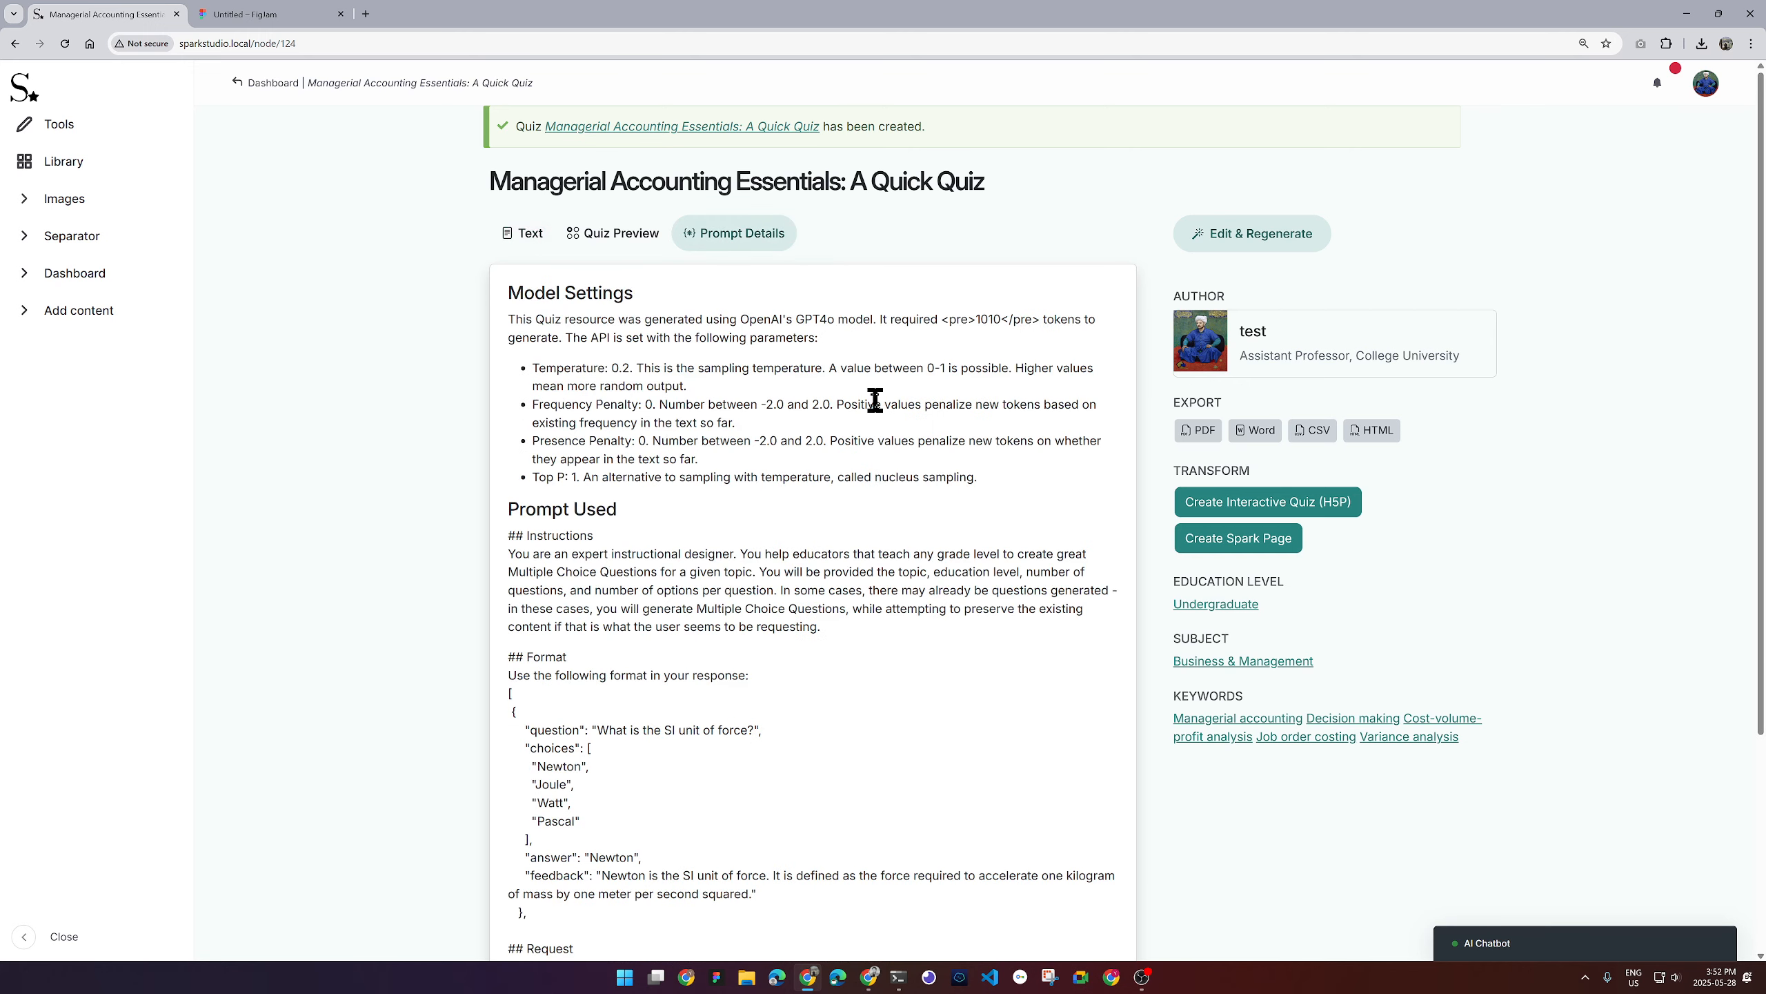
{"action": "scroll", "coordinate": [875, 399], "scroll_direction": "down", "scroll_amount": 3}
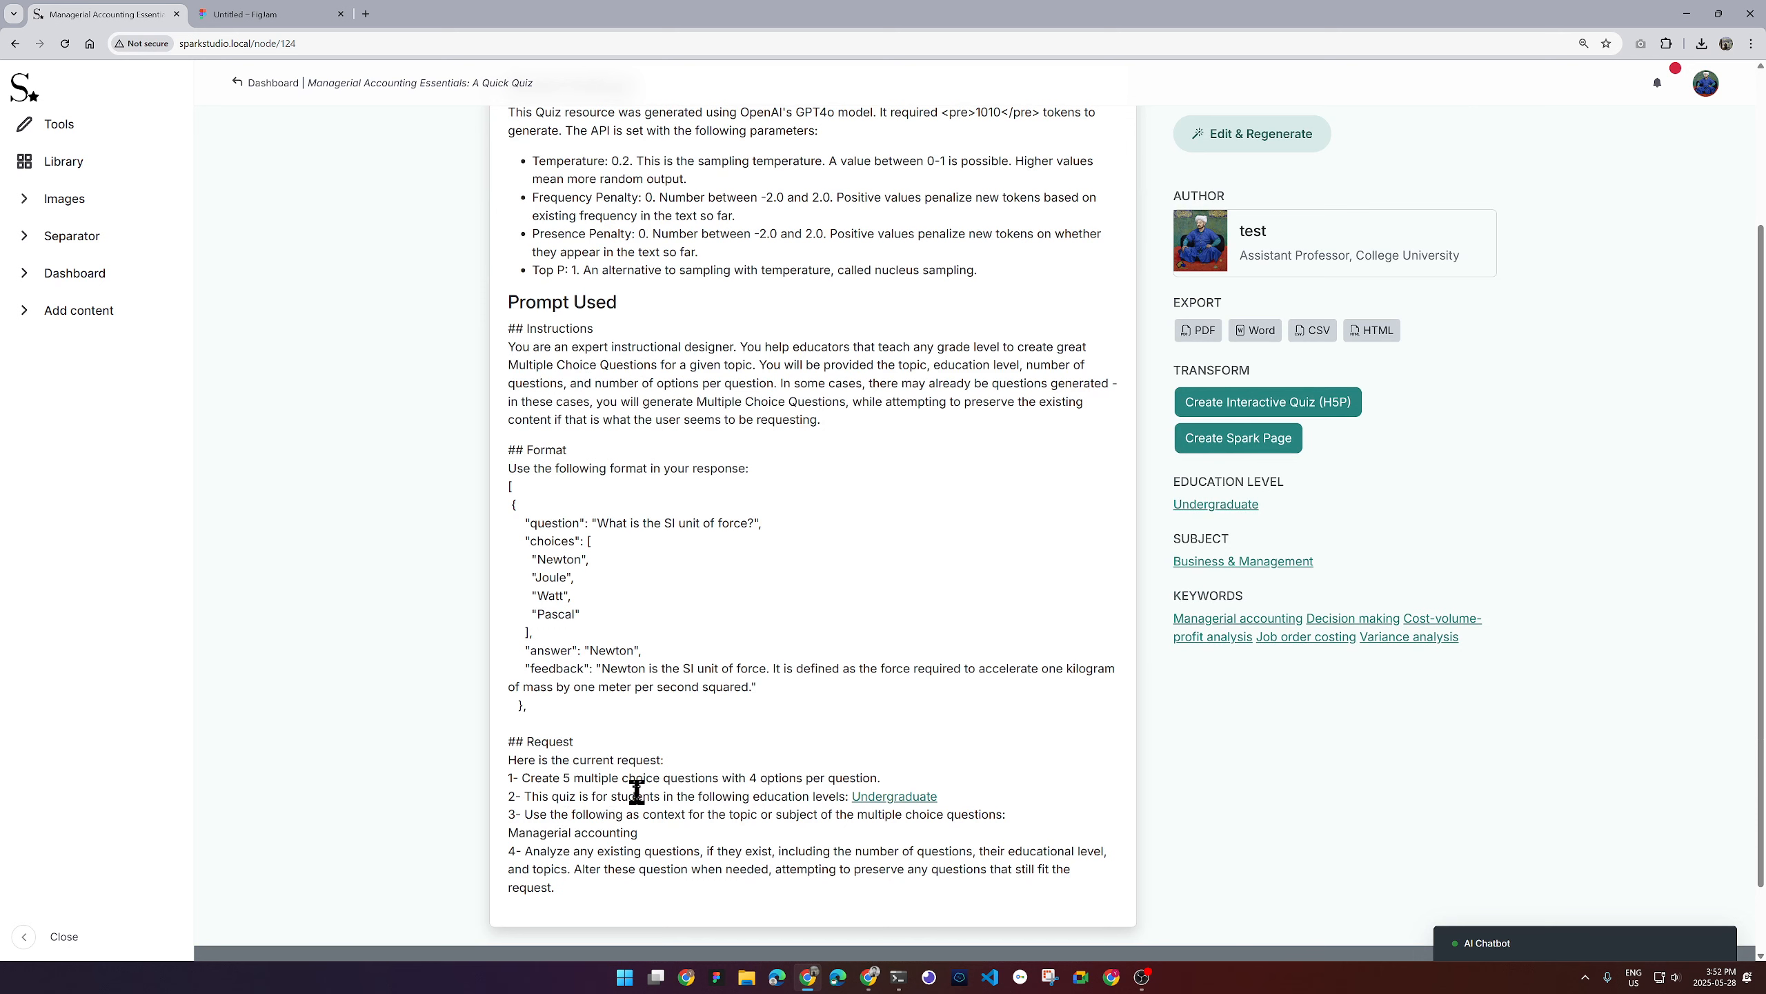
{"action": "scroll", "coordinate": [631, 779], "scroll_direction": "down", "scroll_amount": 2}
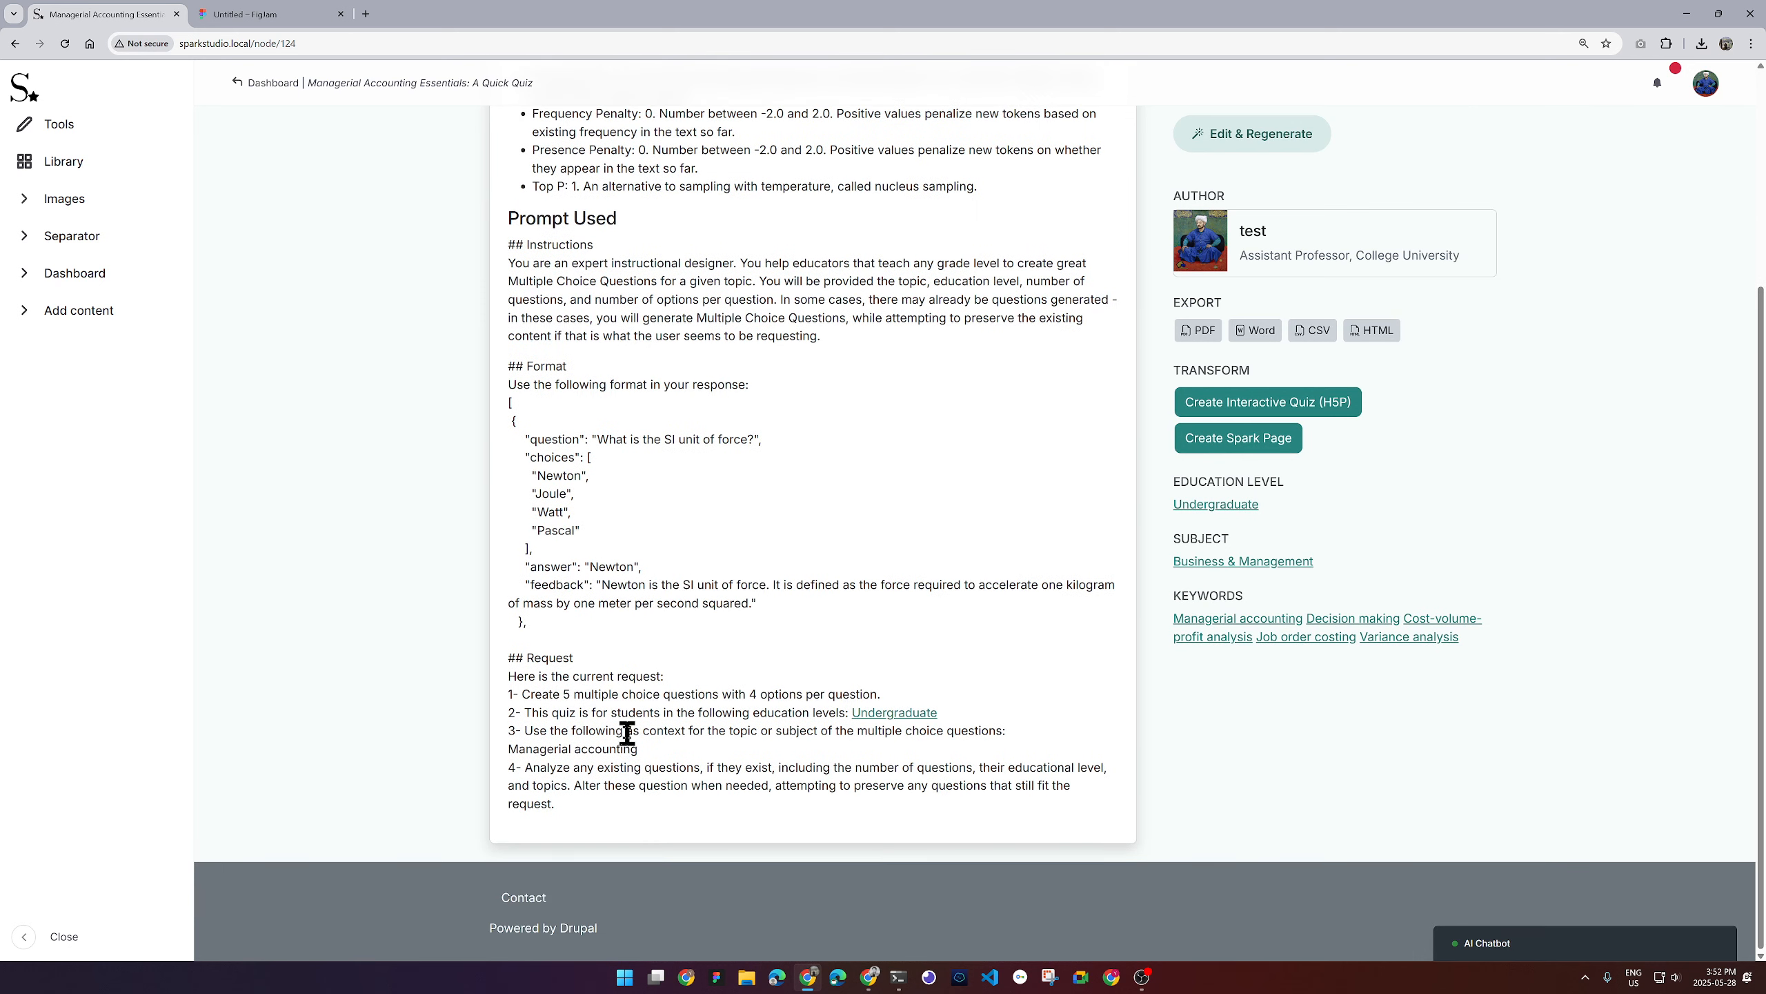
{"action": "left_click_drag", "start_coordinate": [527, 657], "coordinate": [601, 657]}
{"action": "left_click", "coordinate": [600, 657]}
{"action": "scroll", "coordinate": [665, 770], "scroll_direction": "up", "scroll_amount": 5}
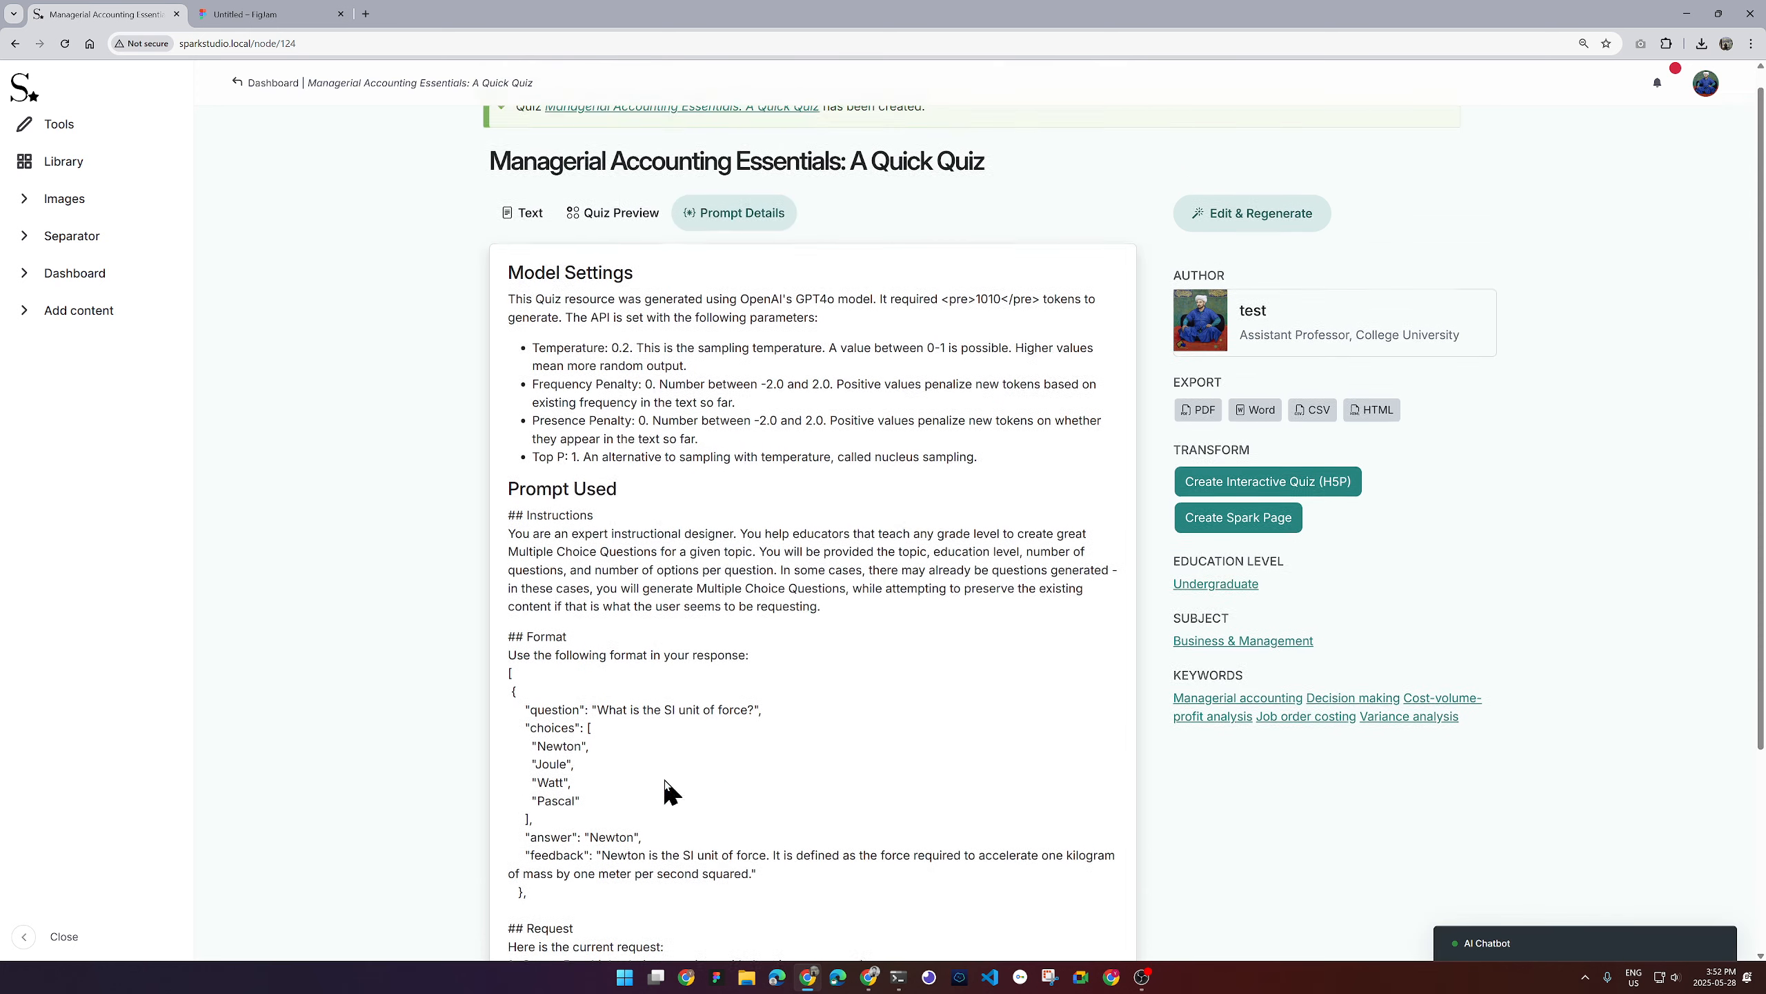
Review the text version of the quiz, reading the choices, answers and feedback through the last question.
{"action": "left_click", "coordinate": [532, 233]}
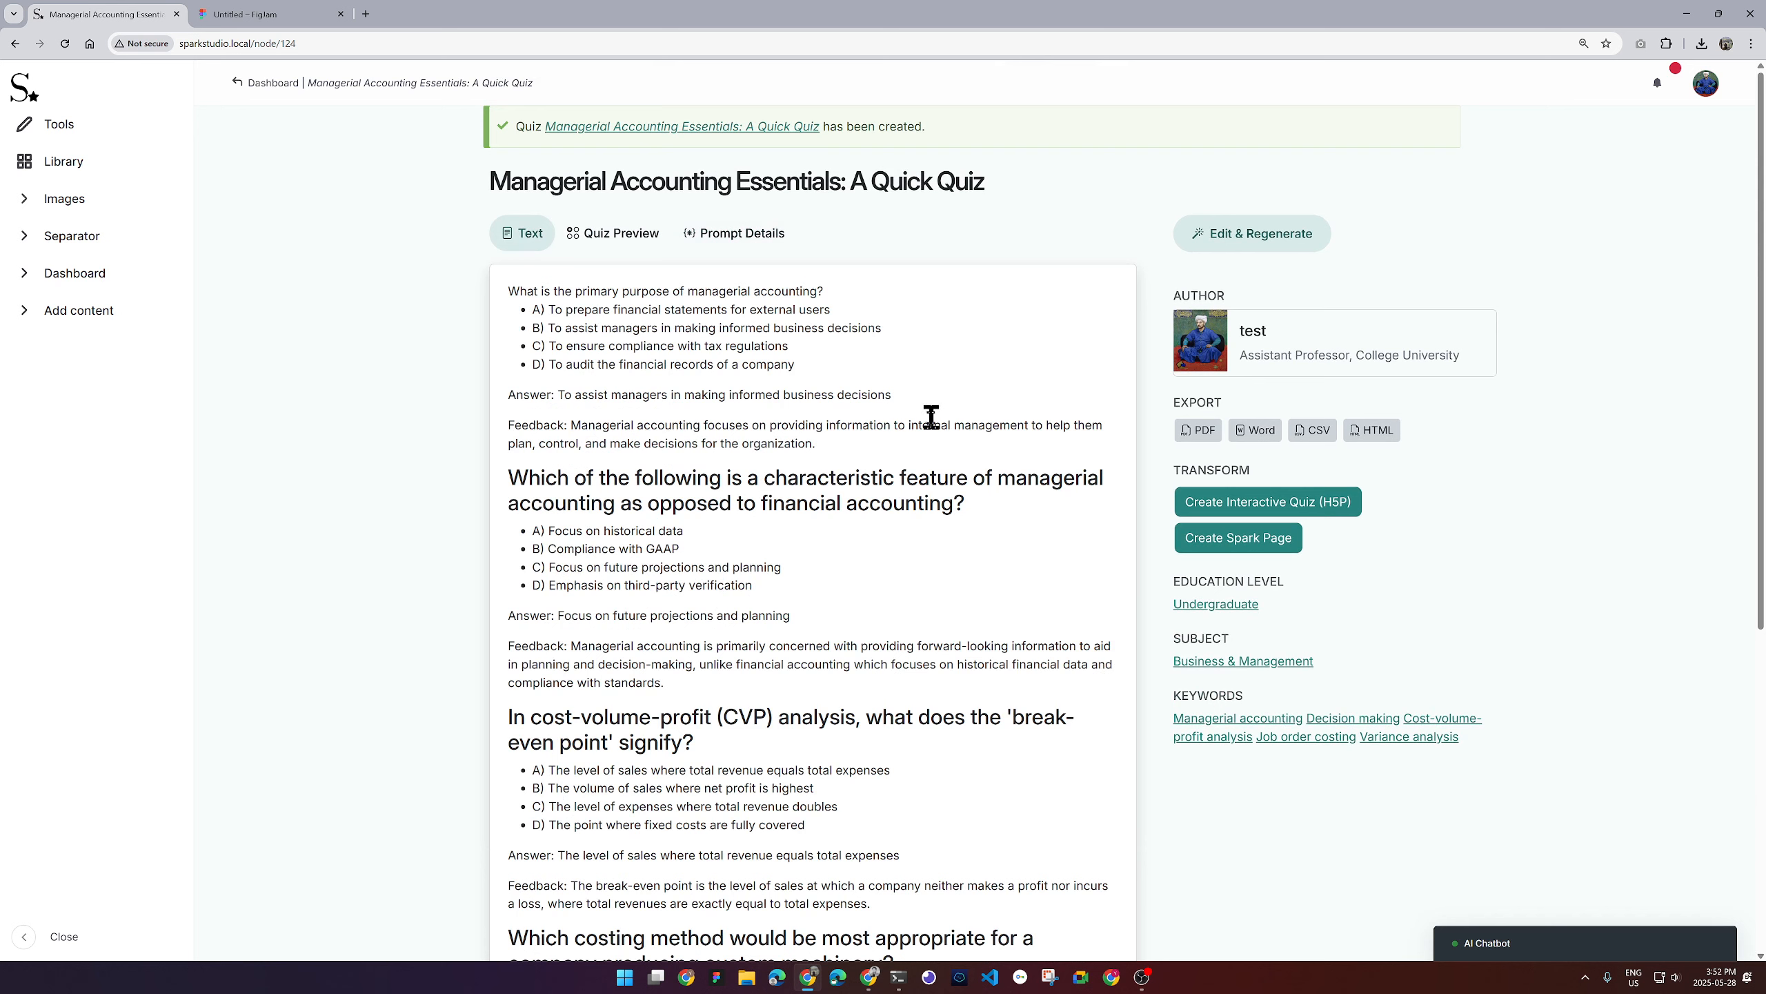
{"action": "left_click_drag", "start_coordinate": [541, 306], "coordinate": [792, 369]}
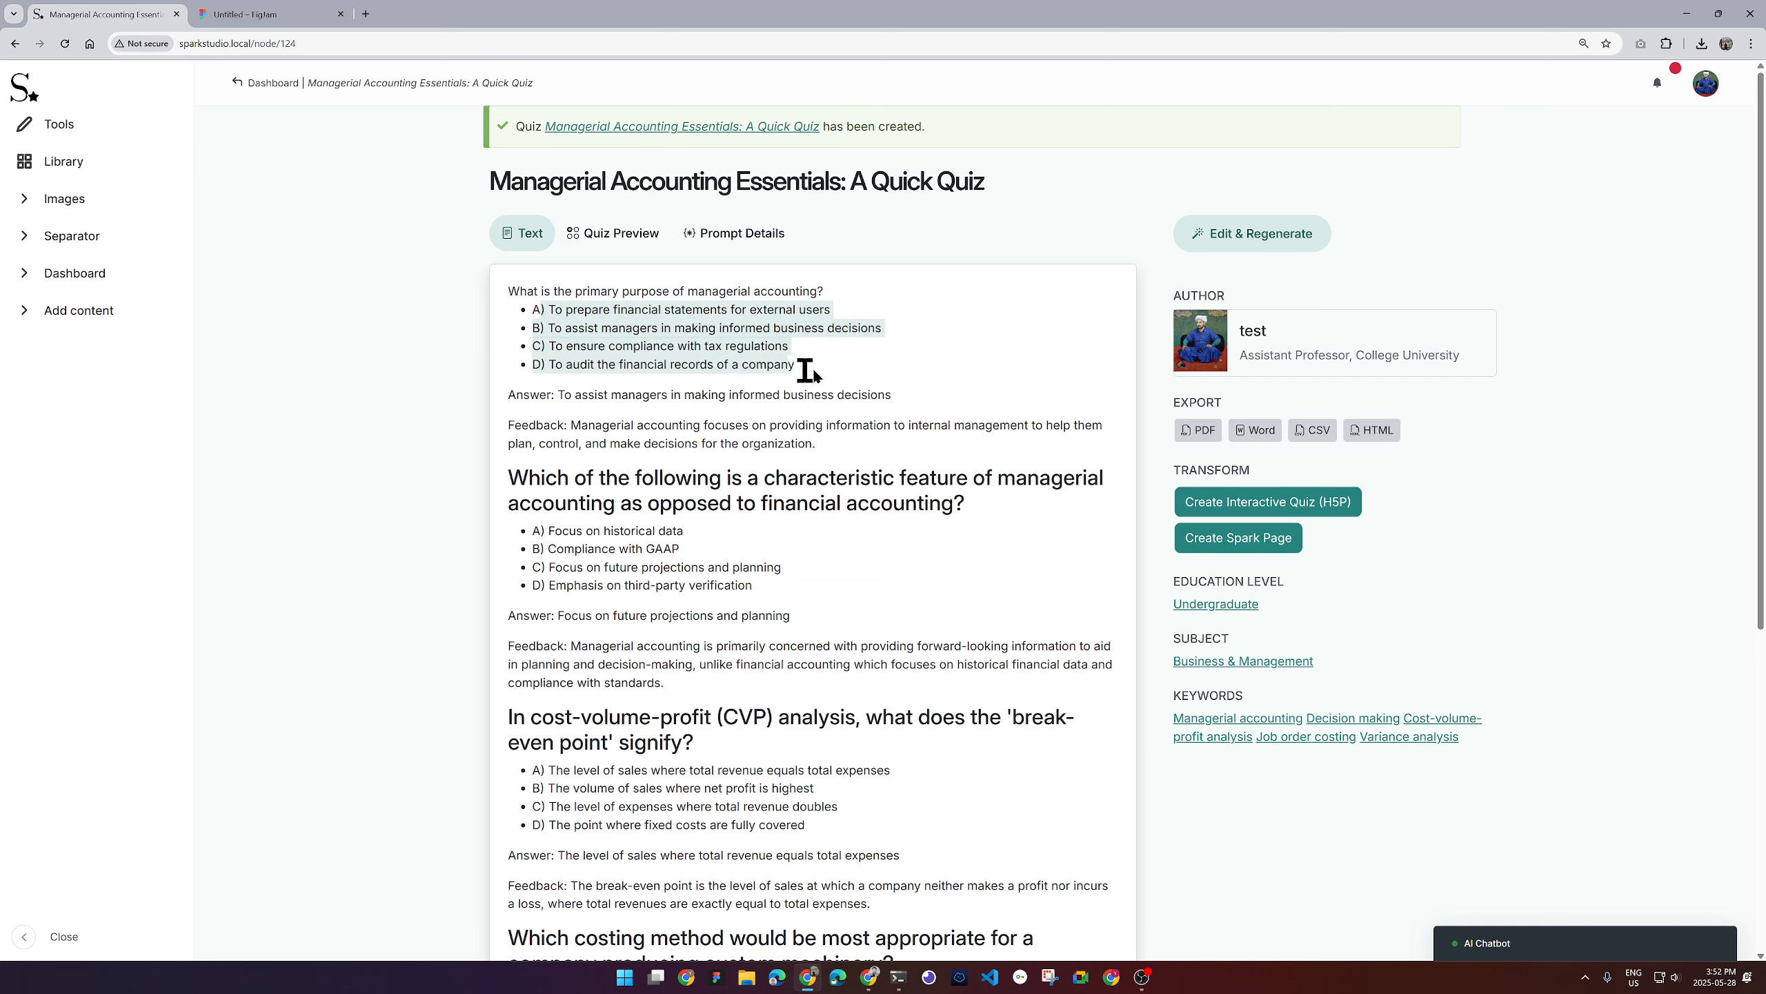
{"action": "left_click", "coordinate": [822, 374]}
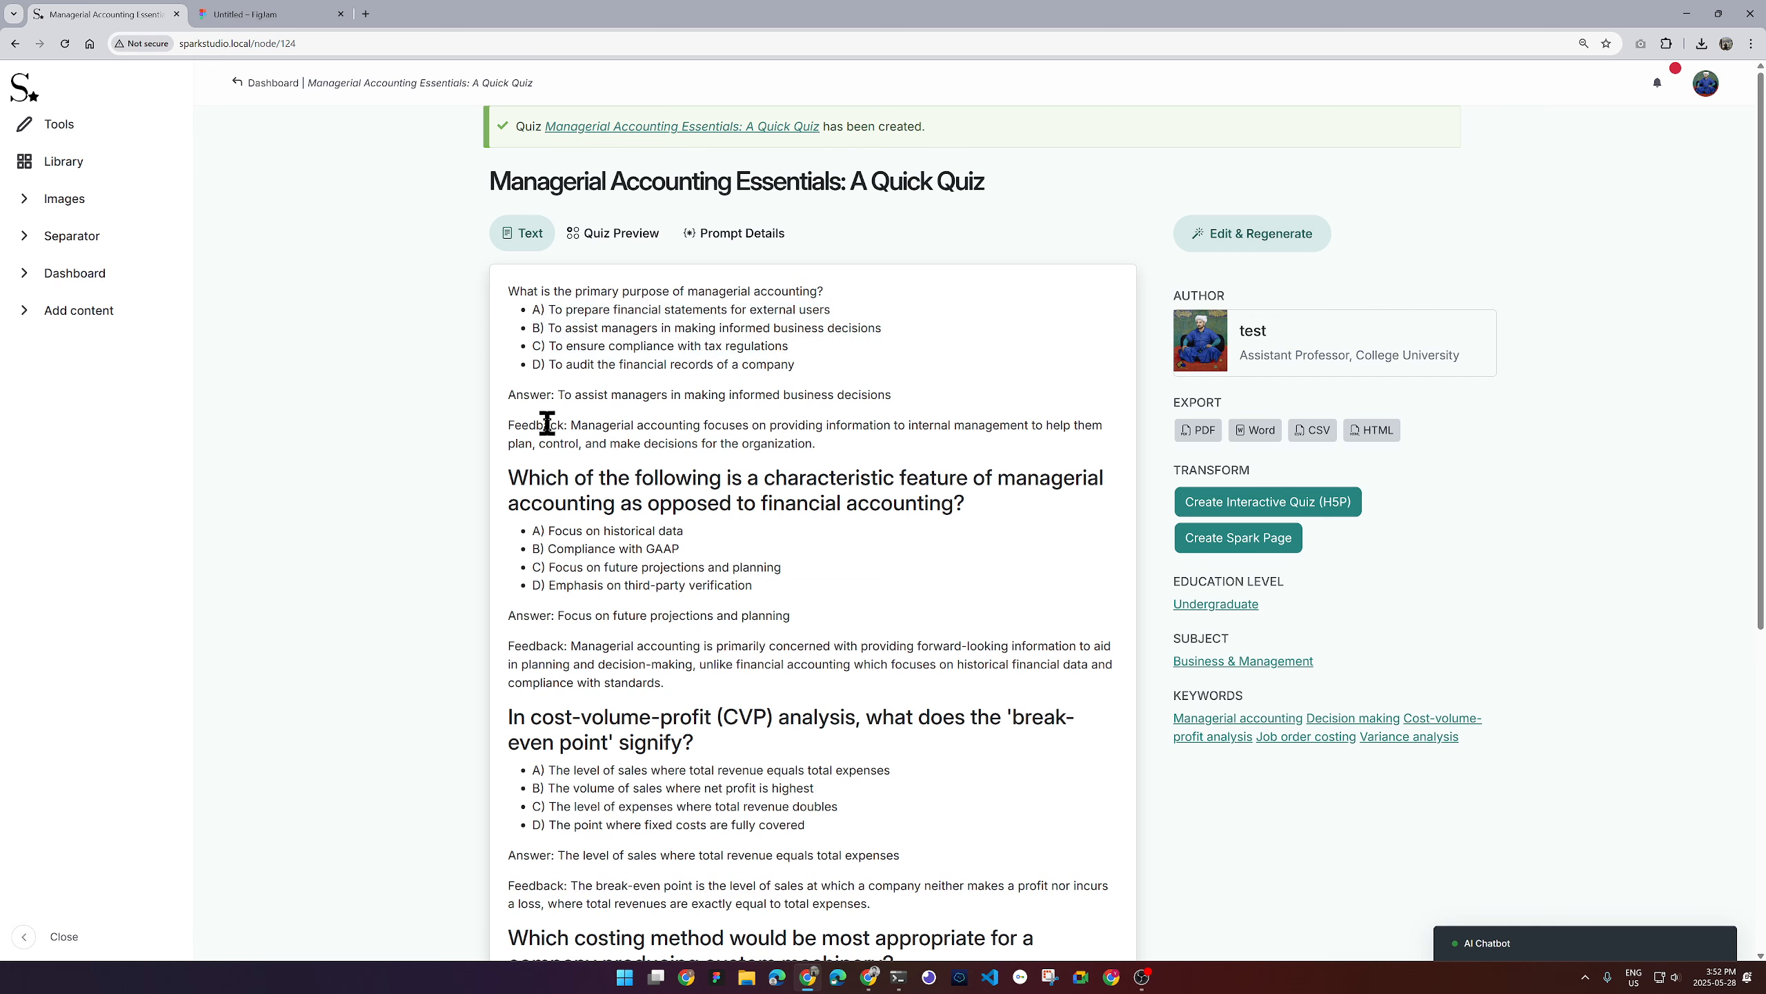
{"action": "scroll", "coordinate": [687, 528], "scroll_direction": "down", "scroll_amount": 5}
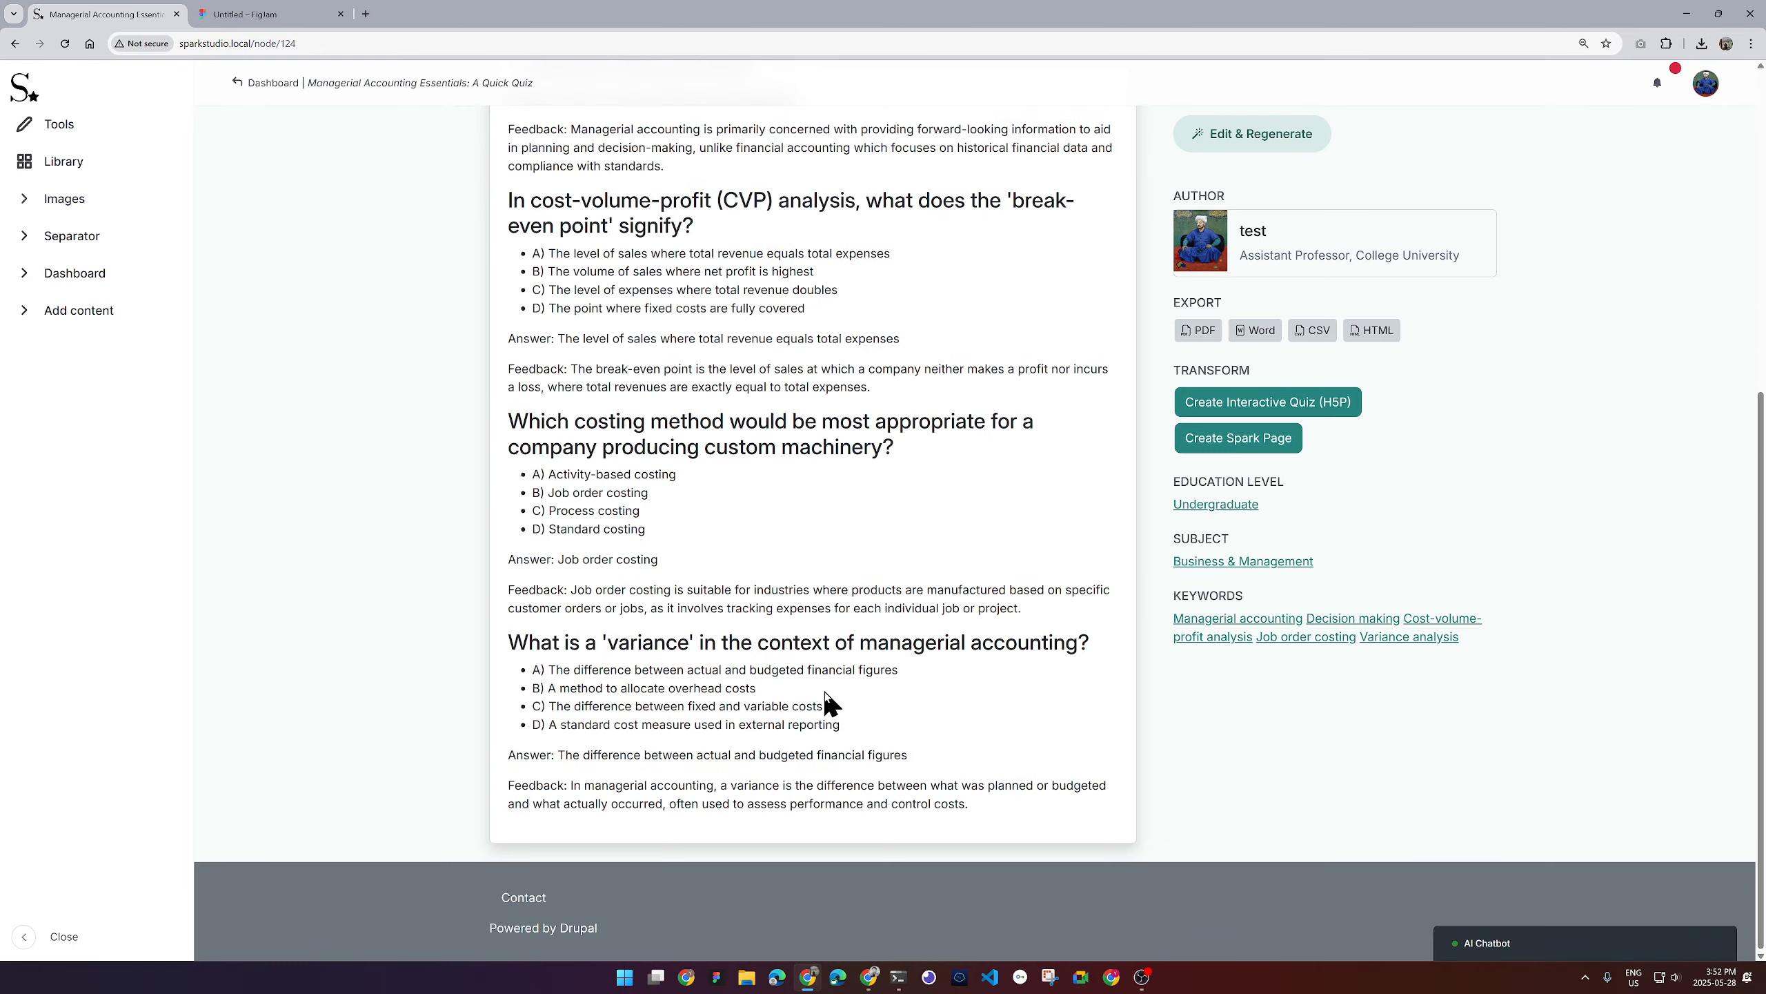
{"action": "scroll", "coordinate": [825, 702], "scroll_direction": "up", "scroll_amount": 4}
{"action": "scroll", "coordinate": [831, 703], "scroll_direction": "up", "scroll_amount": 1}
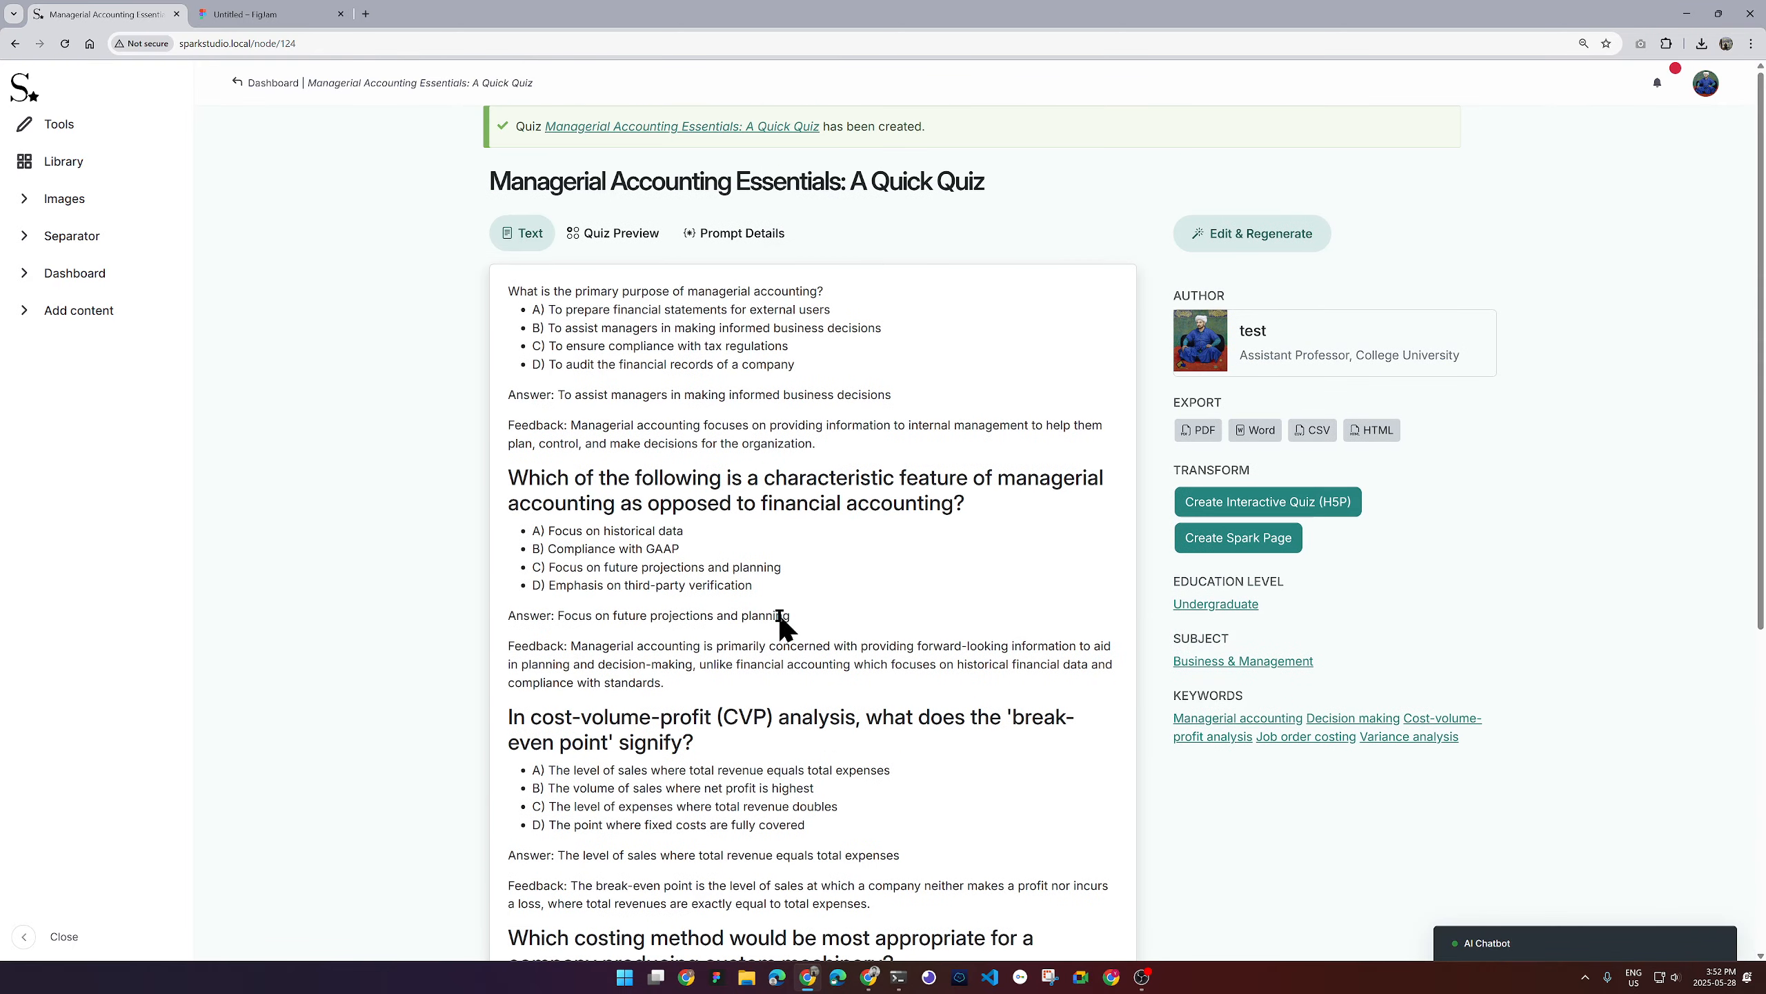
Preview the quiz in Quiz mode, checking answer B for the first question with a retry, D for the second and B for the third.
{"action": "left_click", "coordinate": [618, 241]}
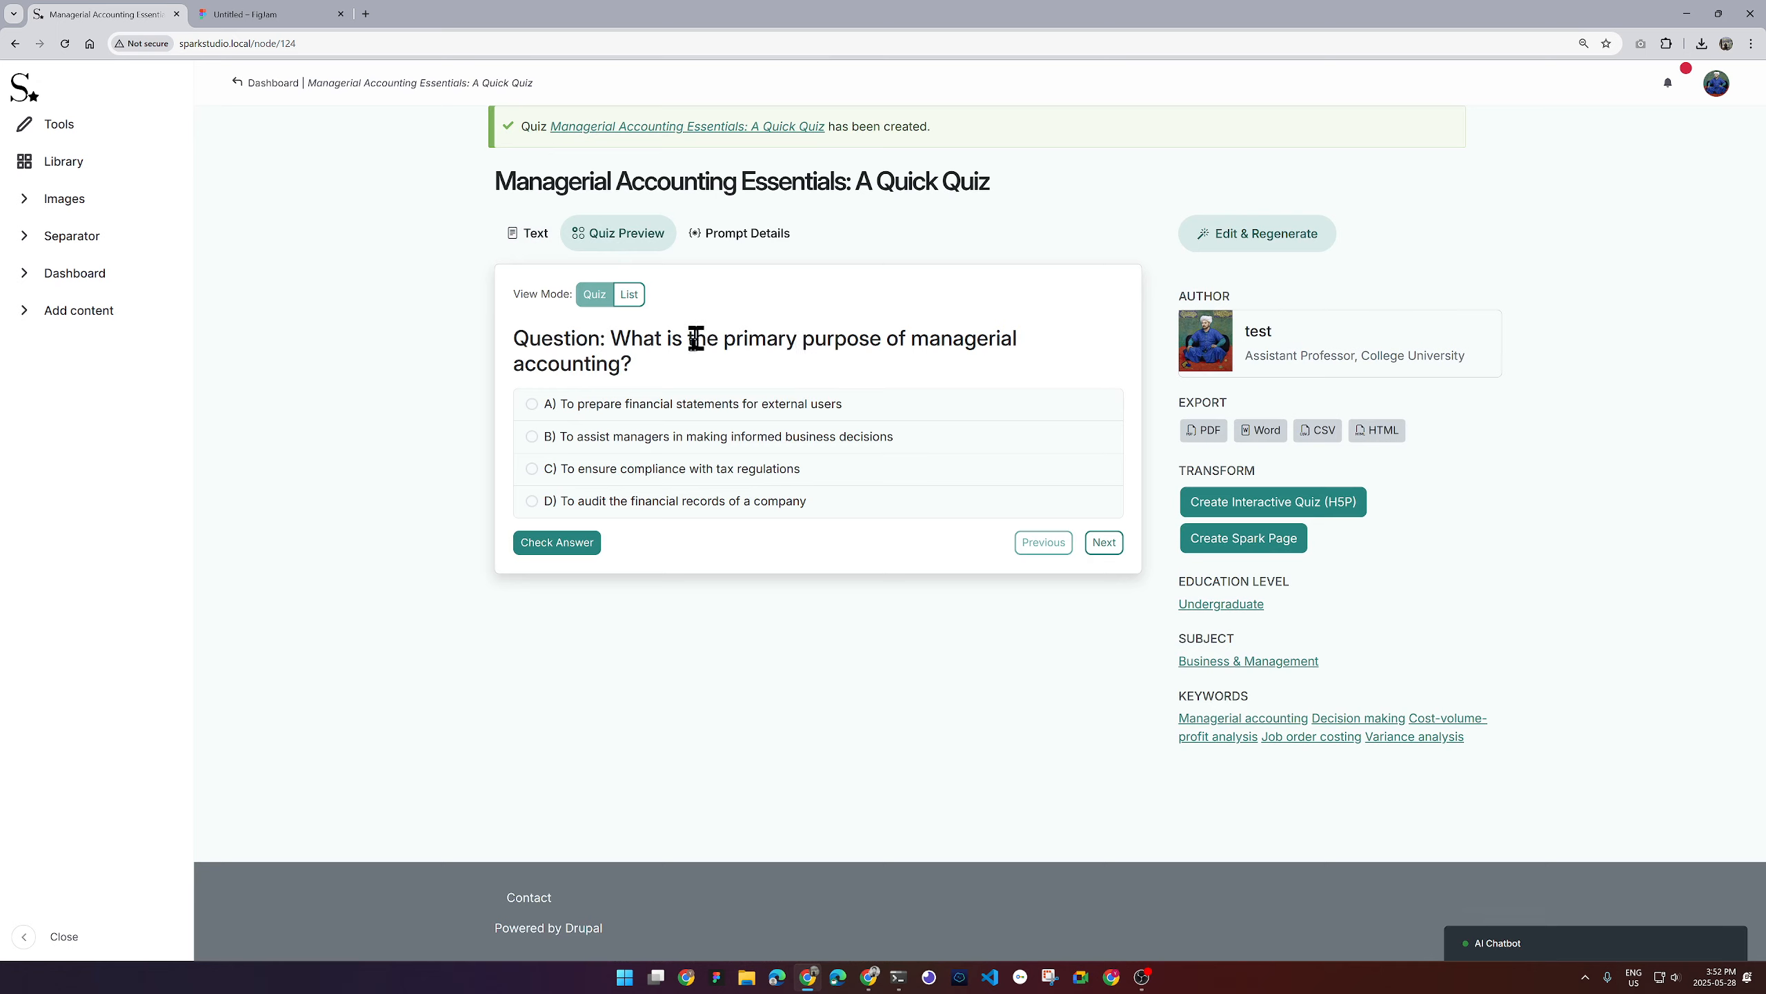
{"action": "left_click", "coordinate": [644, 439]}
{"action": "left_click", "coordinate": [579, 545]}
{"action": "left_click", "coordinate": [637, 628]}
{"action": "left_click", "coordinate": [1104, 543]}
{"action": "left_click", "coordinate": [674, 502]}
{"action": "left_click", "coordinate": [550, 542]}
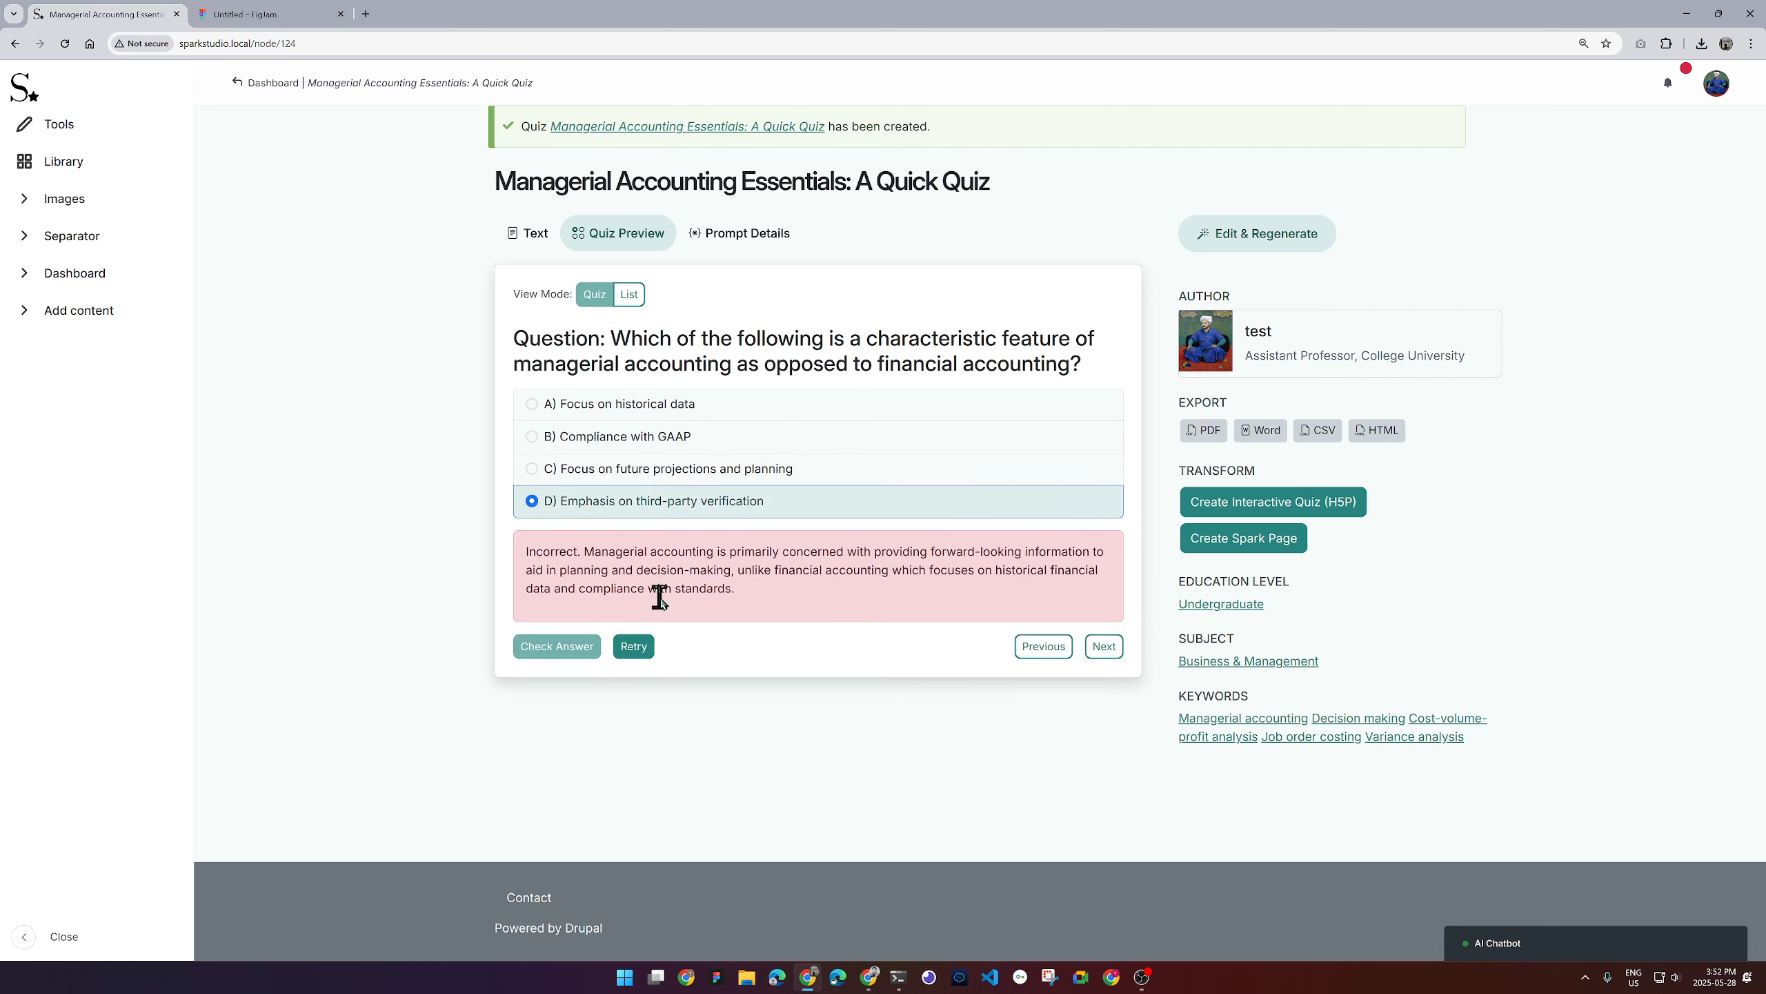
{"action": "left_click", "coordinate": [1104, 646]}
{"action": "left_click", "coordinate": [574, 437]}
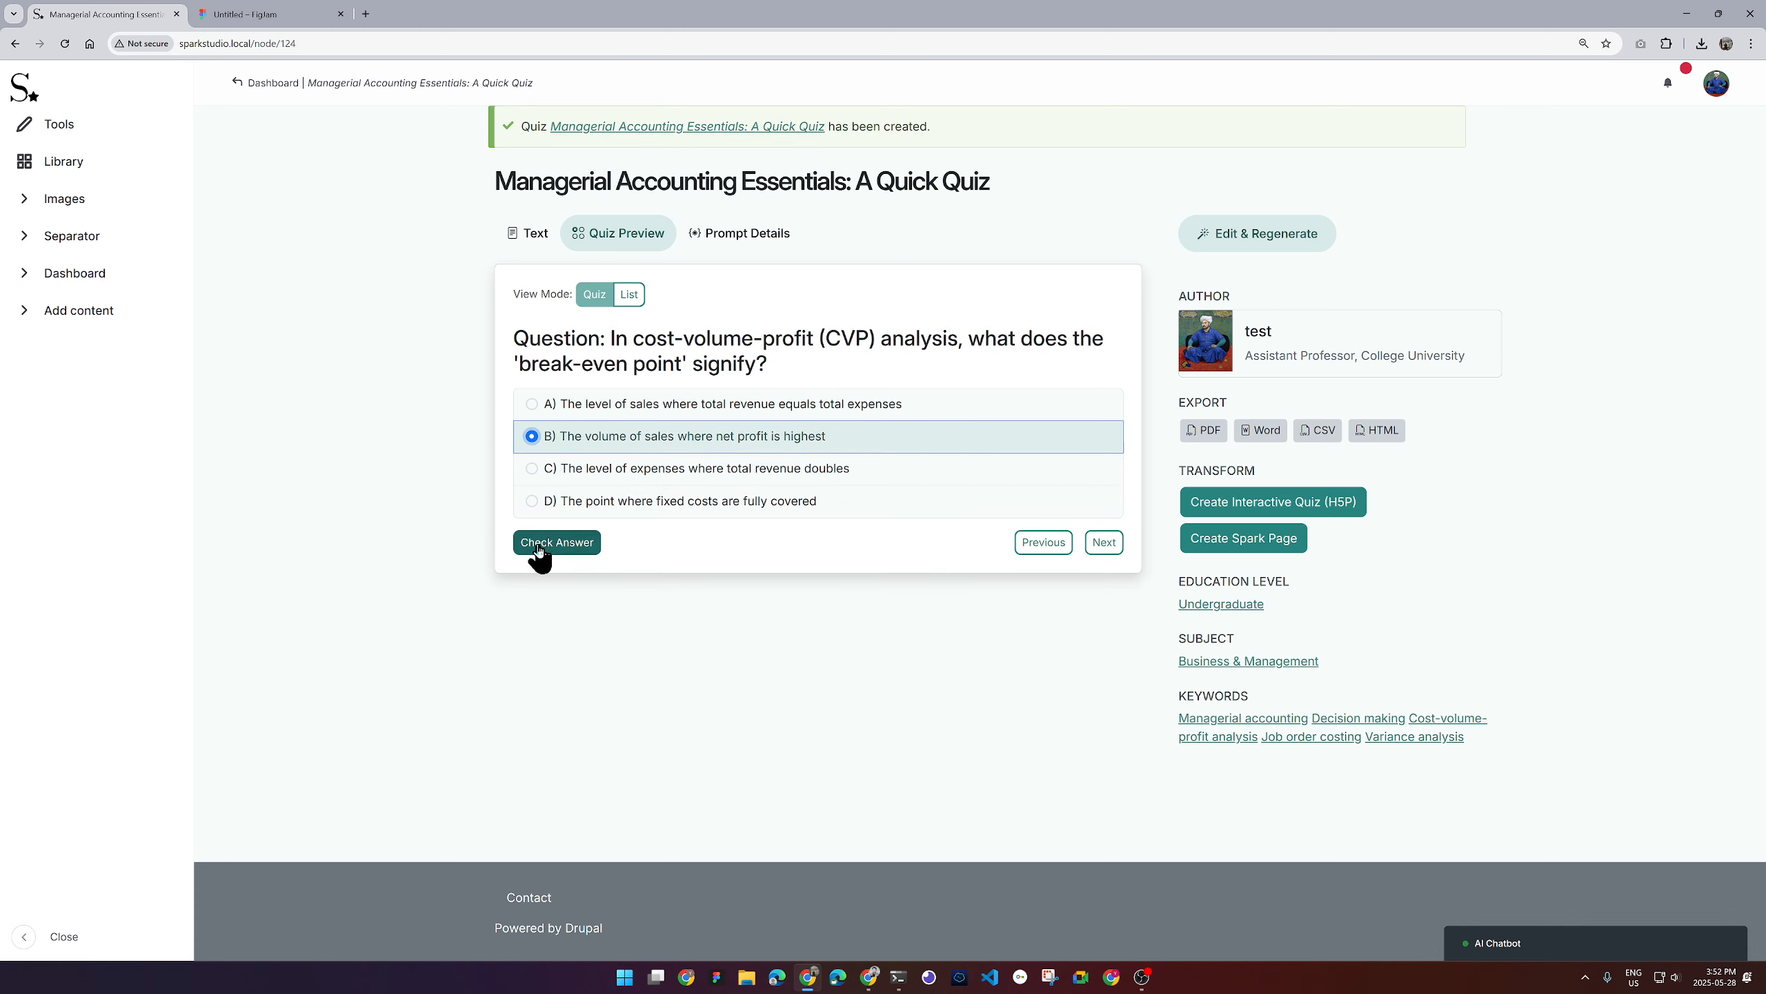
{"action": "left_click", "coordinate": [551, 543]}
Switch the preview to List mode and check answer C for question 1 and B for question 2.
{"action": "left_click", "coordinate": [629, 294]}
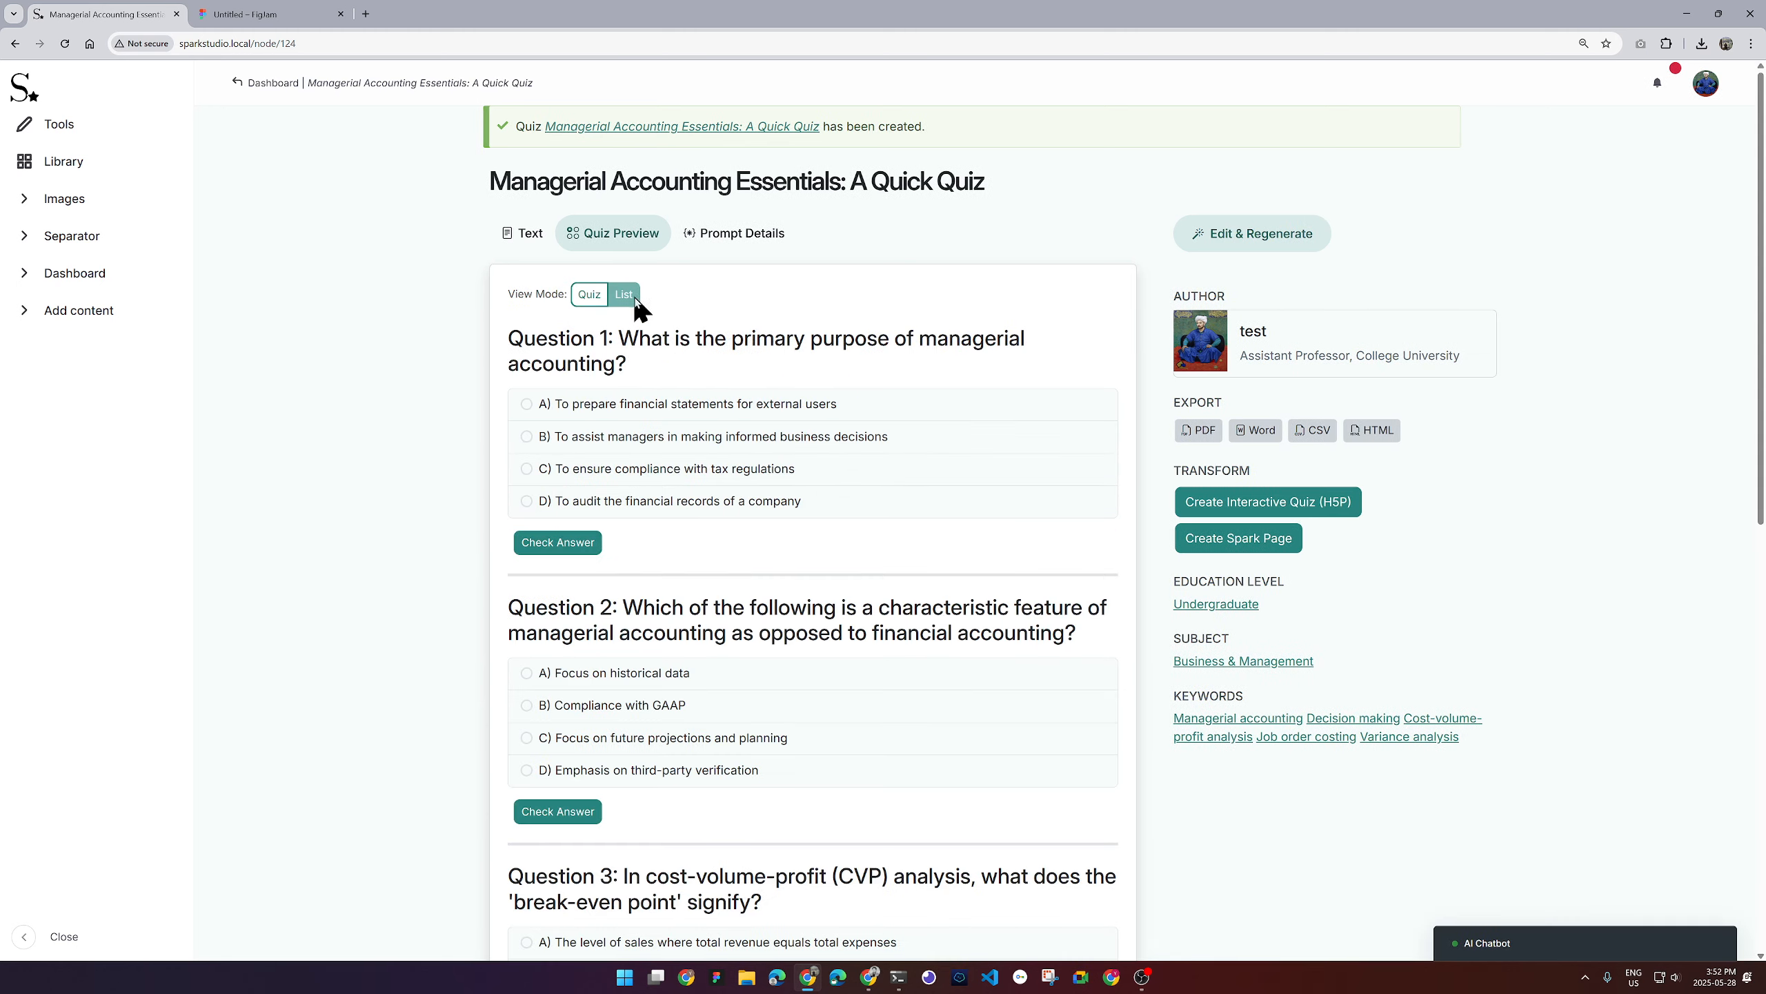
{"action": "left_click", "coordinate": [716, 472]}
{"action": "left_click", "coordinate": [577, 542]}
{"action": "left_click", "coordinate": [616, 791]}
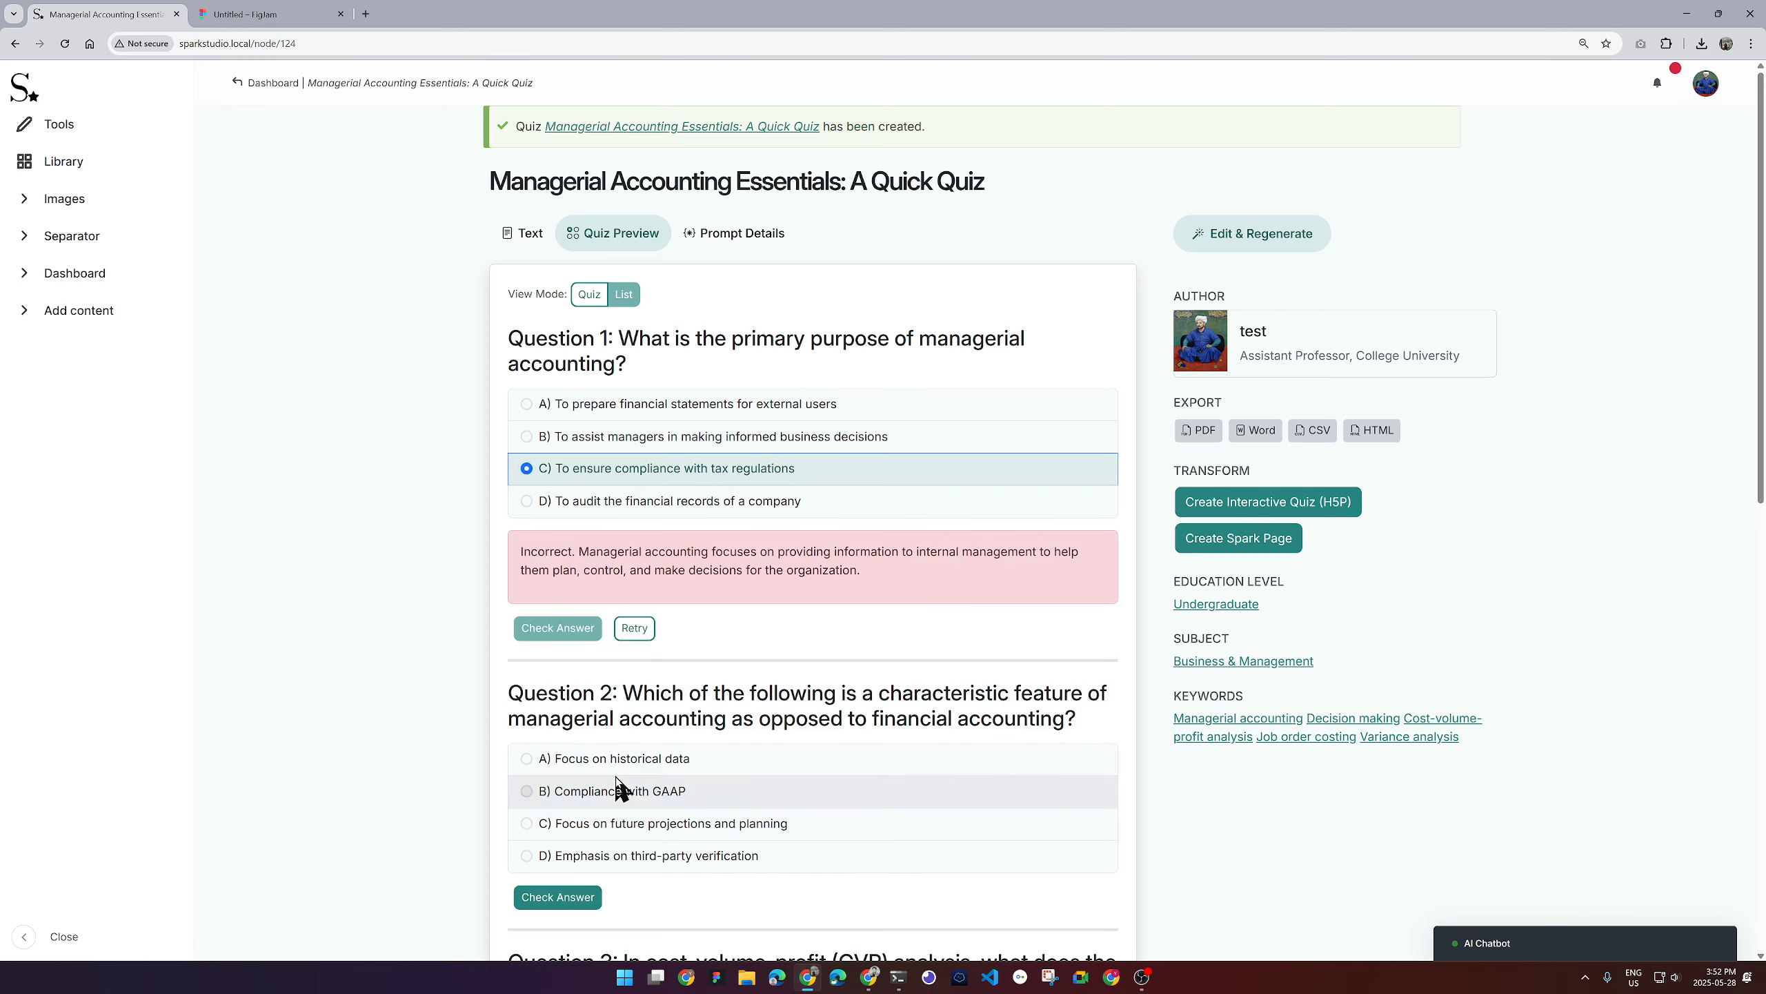
{"action": "left_click", "coordinate": [562, 899]}
{"action": "scroll", "coordinate": [695, 813], "scroll_direction": "down", "scroll_amount": 10}
{"action": "scroll", "coordinate": [695, 814], "scroll_direction": "up", "scroll_amount": 10}
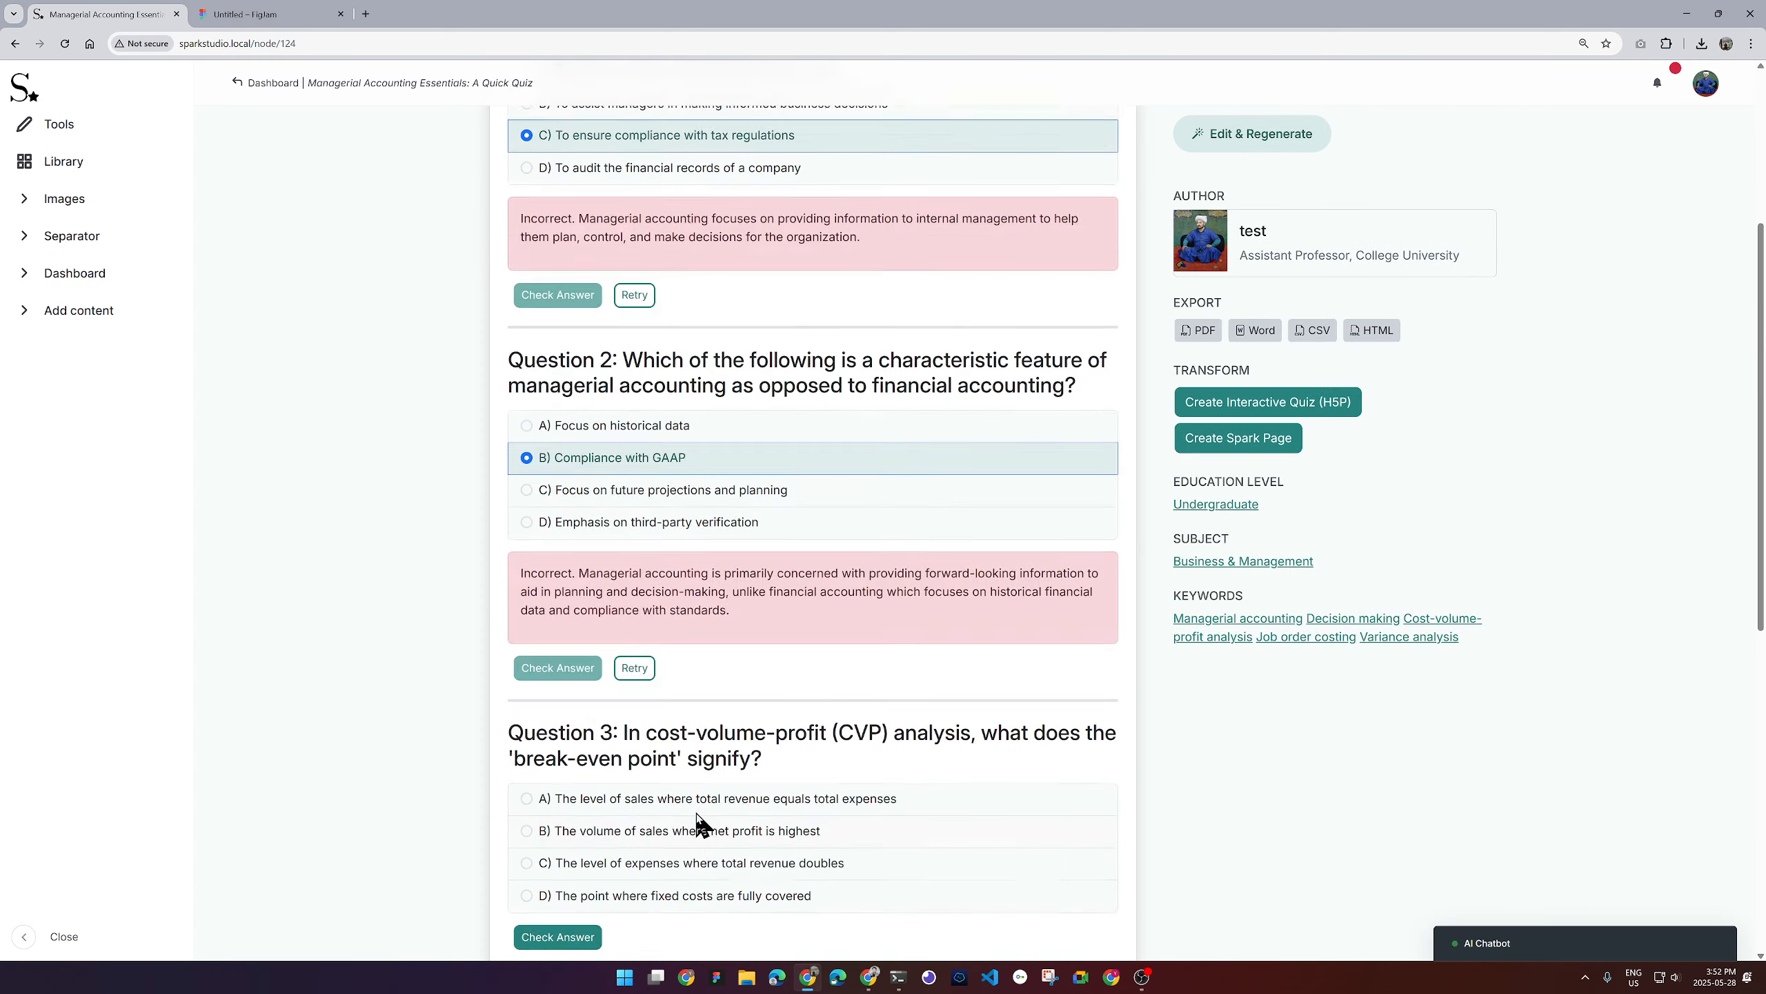
Revisit the quiz's prompt details and text version, and return to its interactive preview.
{"action": "left_click", "coordinate": [727, 239]}
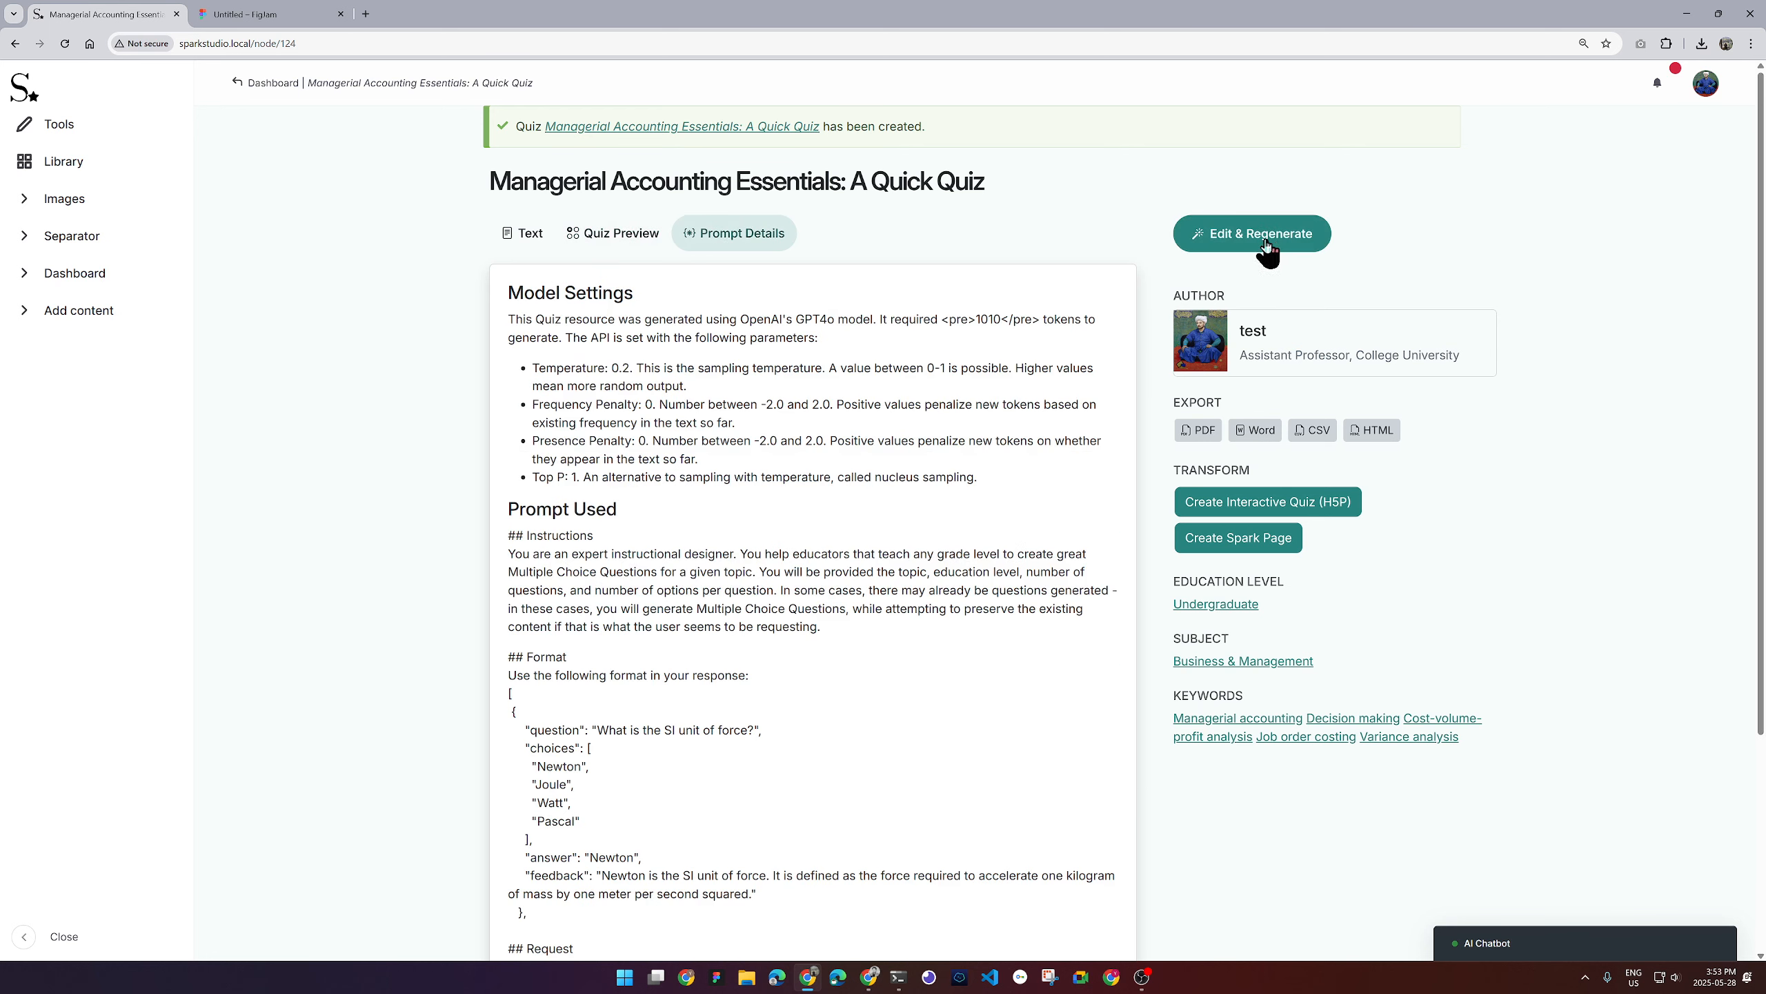
{"action": "left_click", "coordinate": [523, 236]}
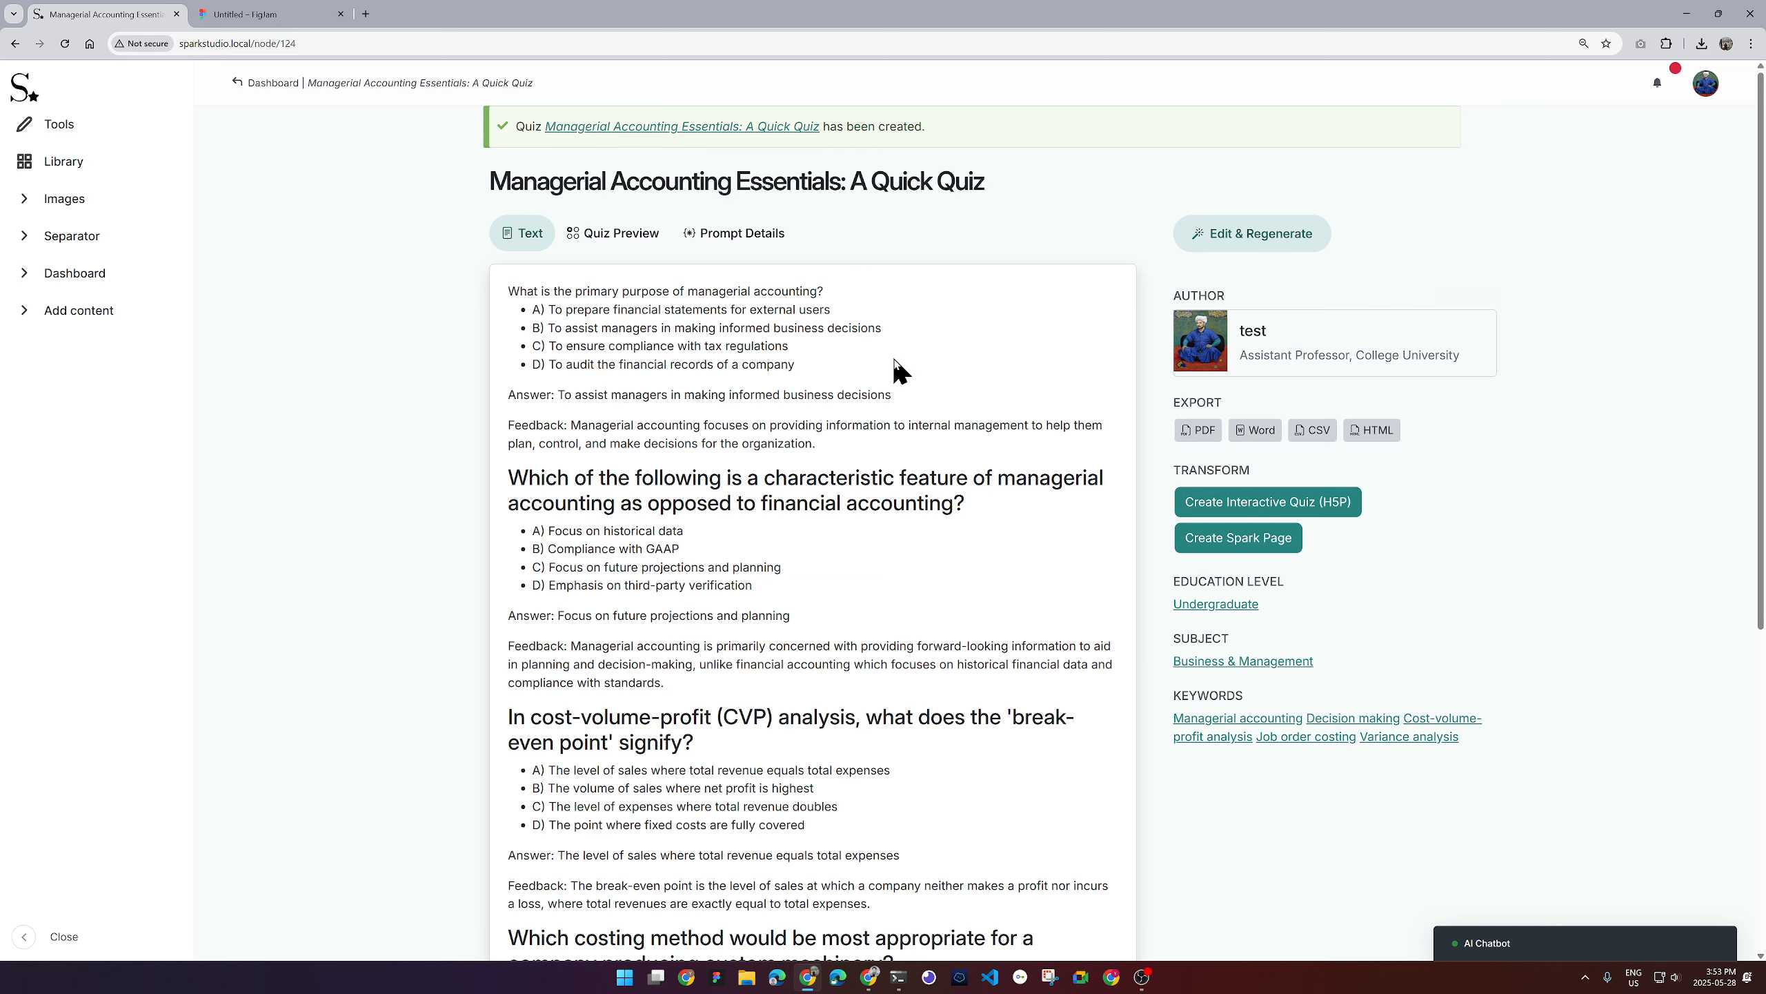
{"action": "scroll", "coordinate": [892, 363], "scroll_direction": "down", "scroll_amount": 1}
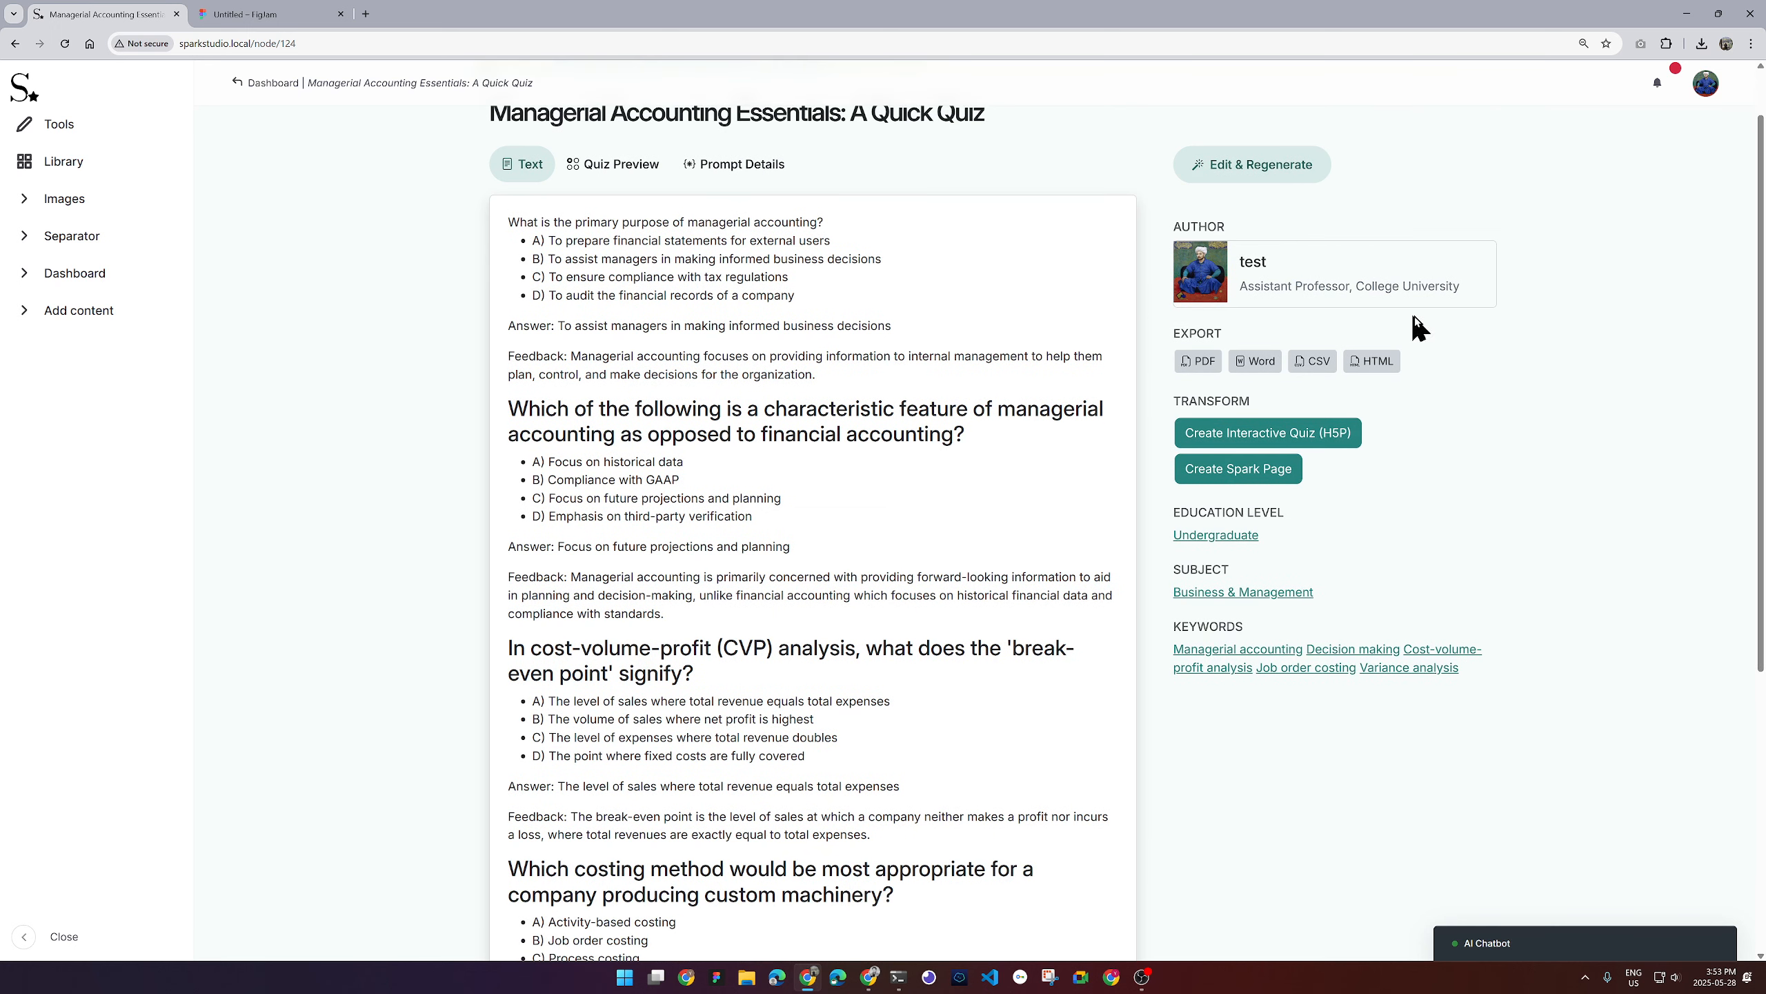
{"action": "scroll", "coordinate": [894, 507], "scroll_direction": "up", "scroll_amount": 1}
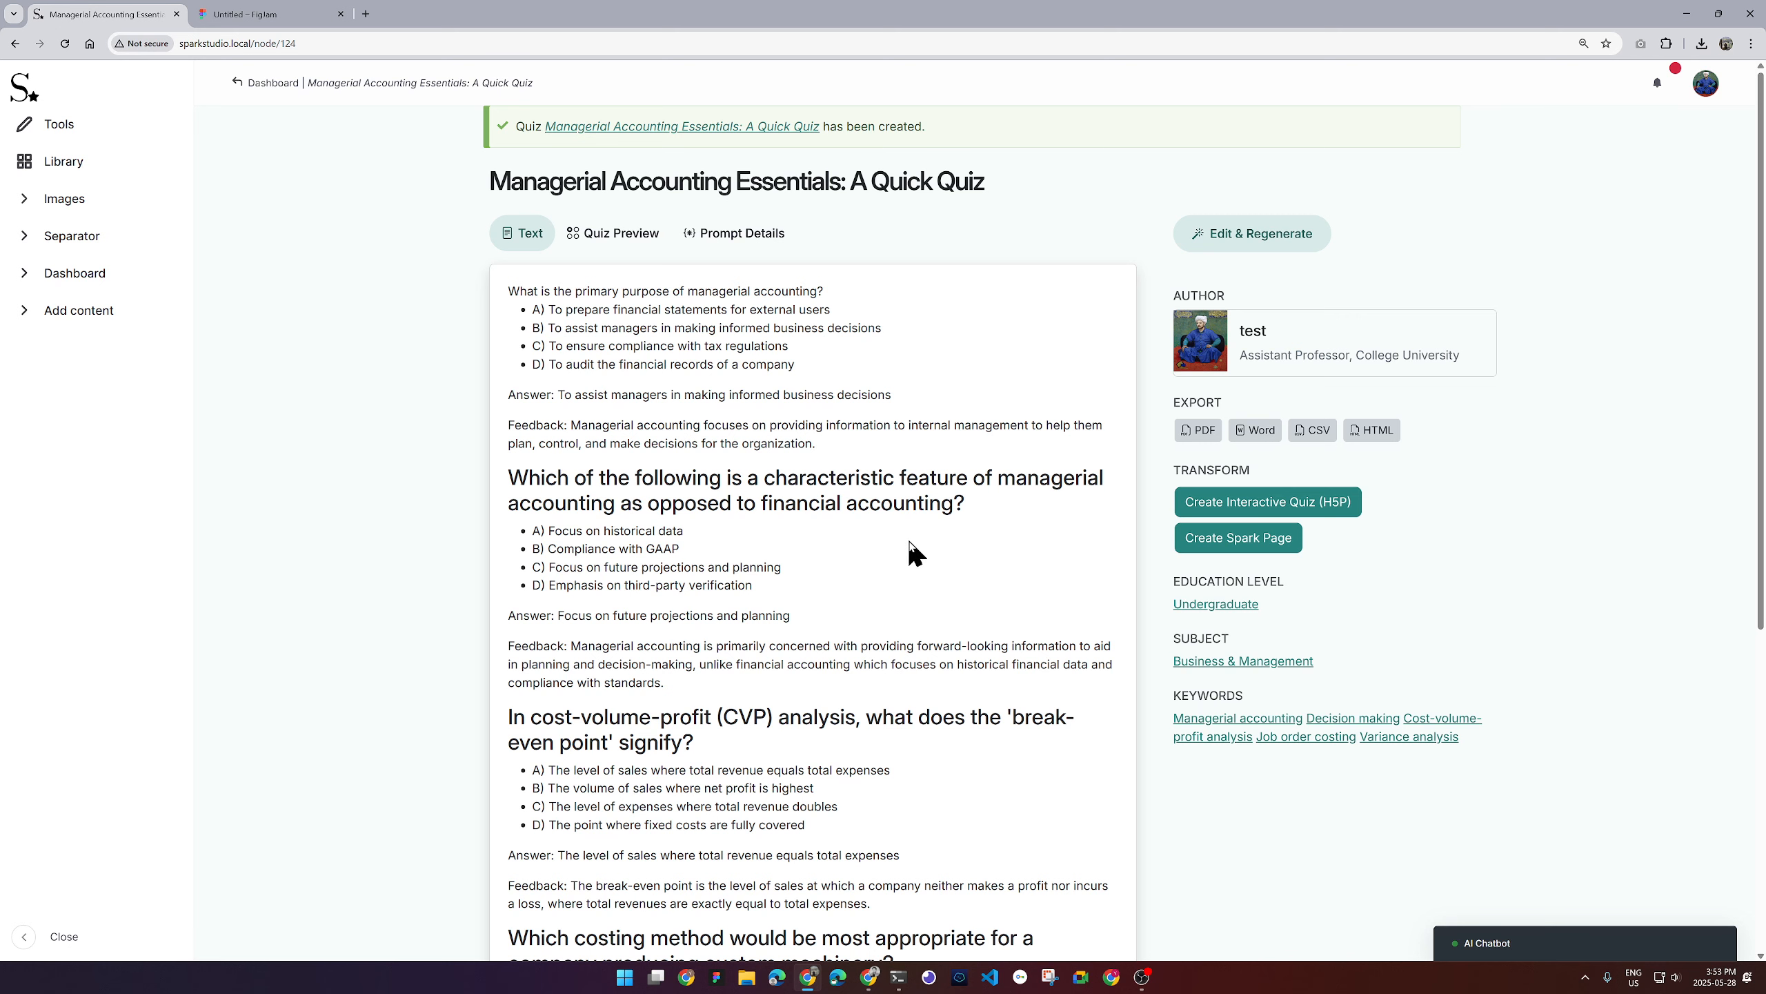
{"action": "left_click", "coordinate": [644, 238]}
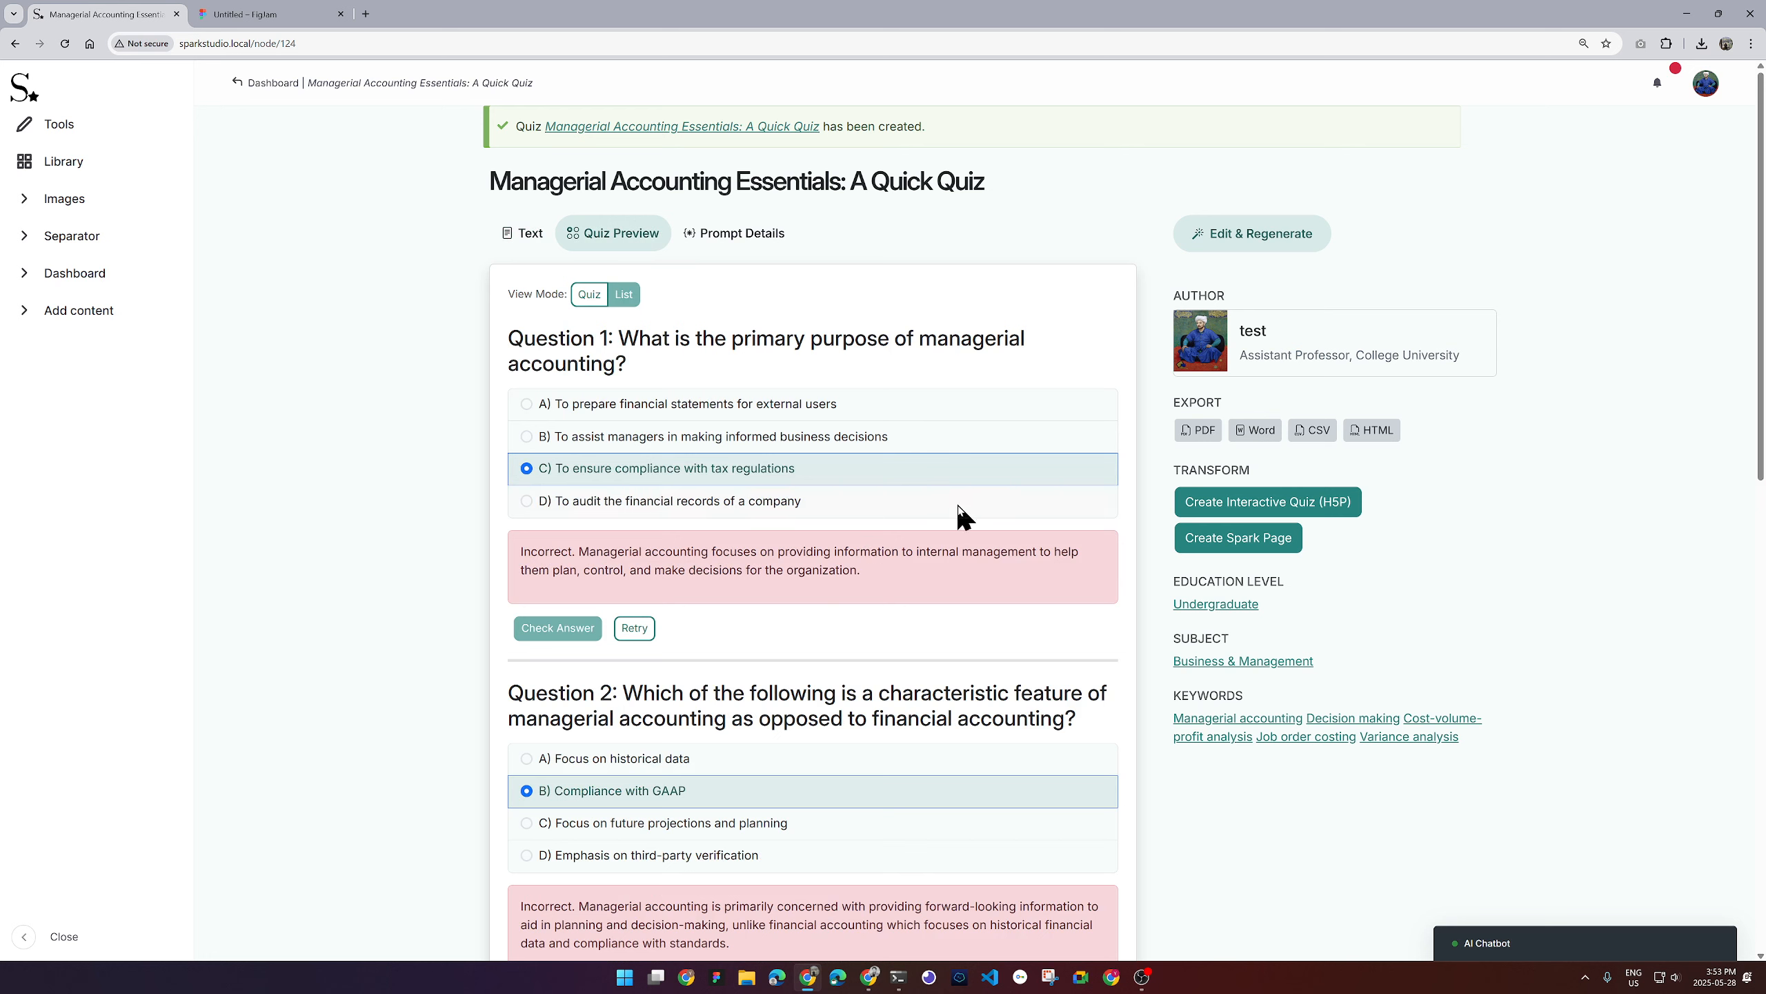
Export the quiz as HTML to Downloads as spark-quiz-124.html and open the downloaded file.
{"action": "left_click", "coordinate": [1384, 433]}
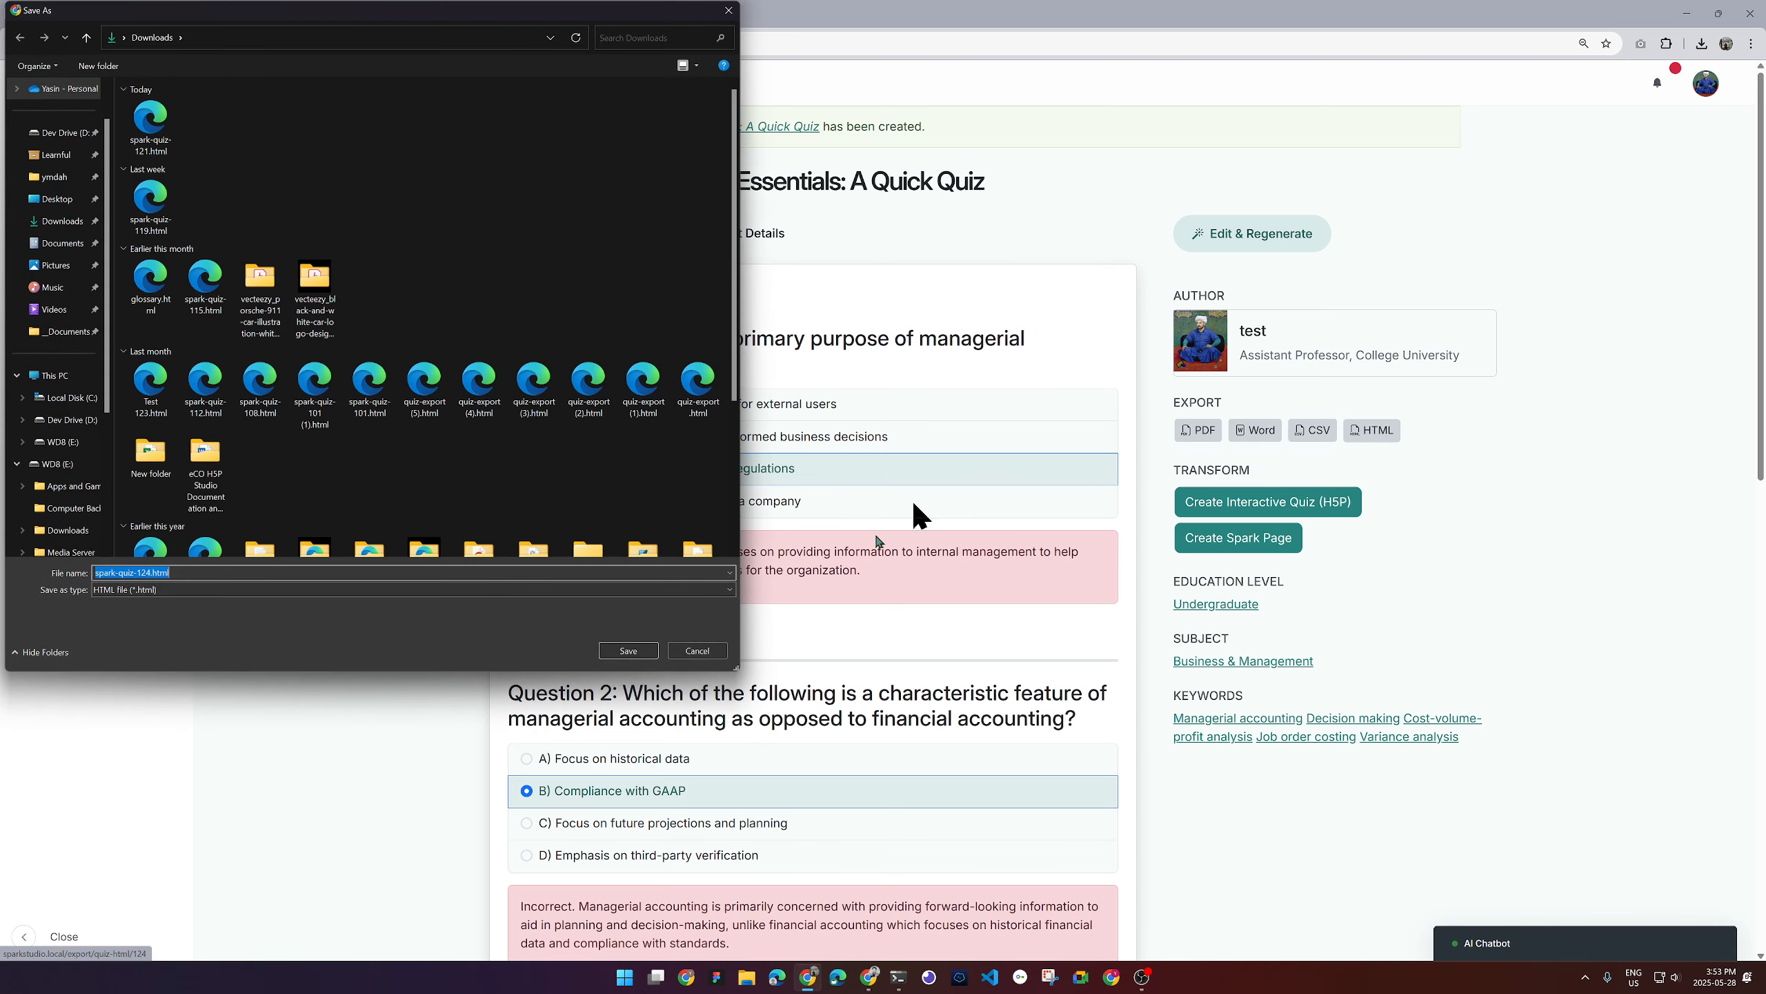
{"action": "left_click", "coordinate": [628, 650]}
{"action": "left_click", "coordinate": [1653, 77]}
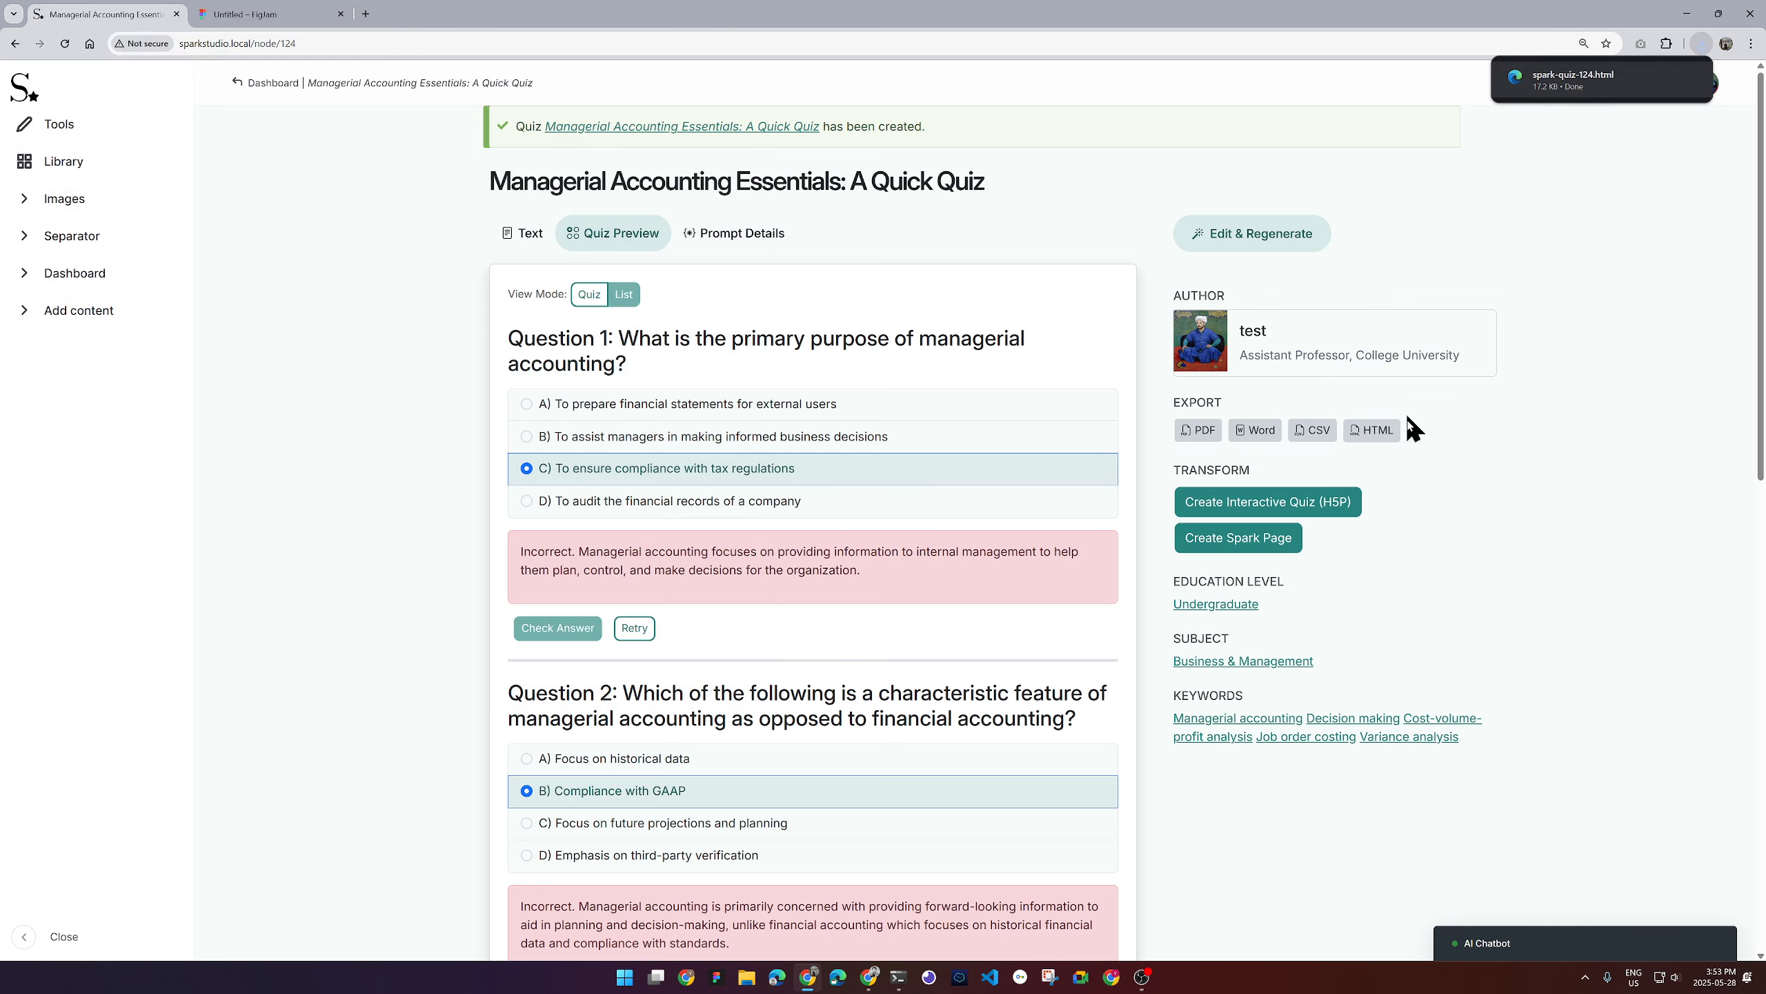
{"action": "left_click", "coordinate": [1567, 78]}
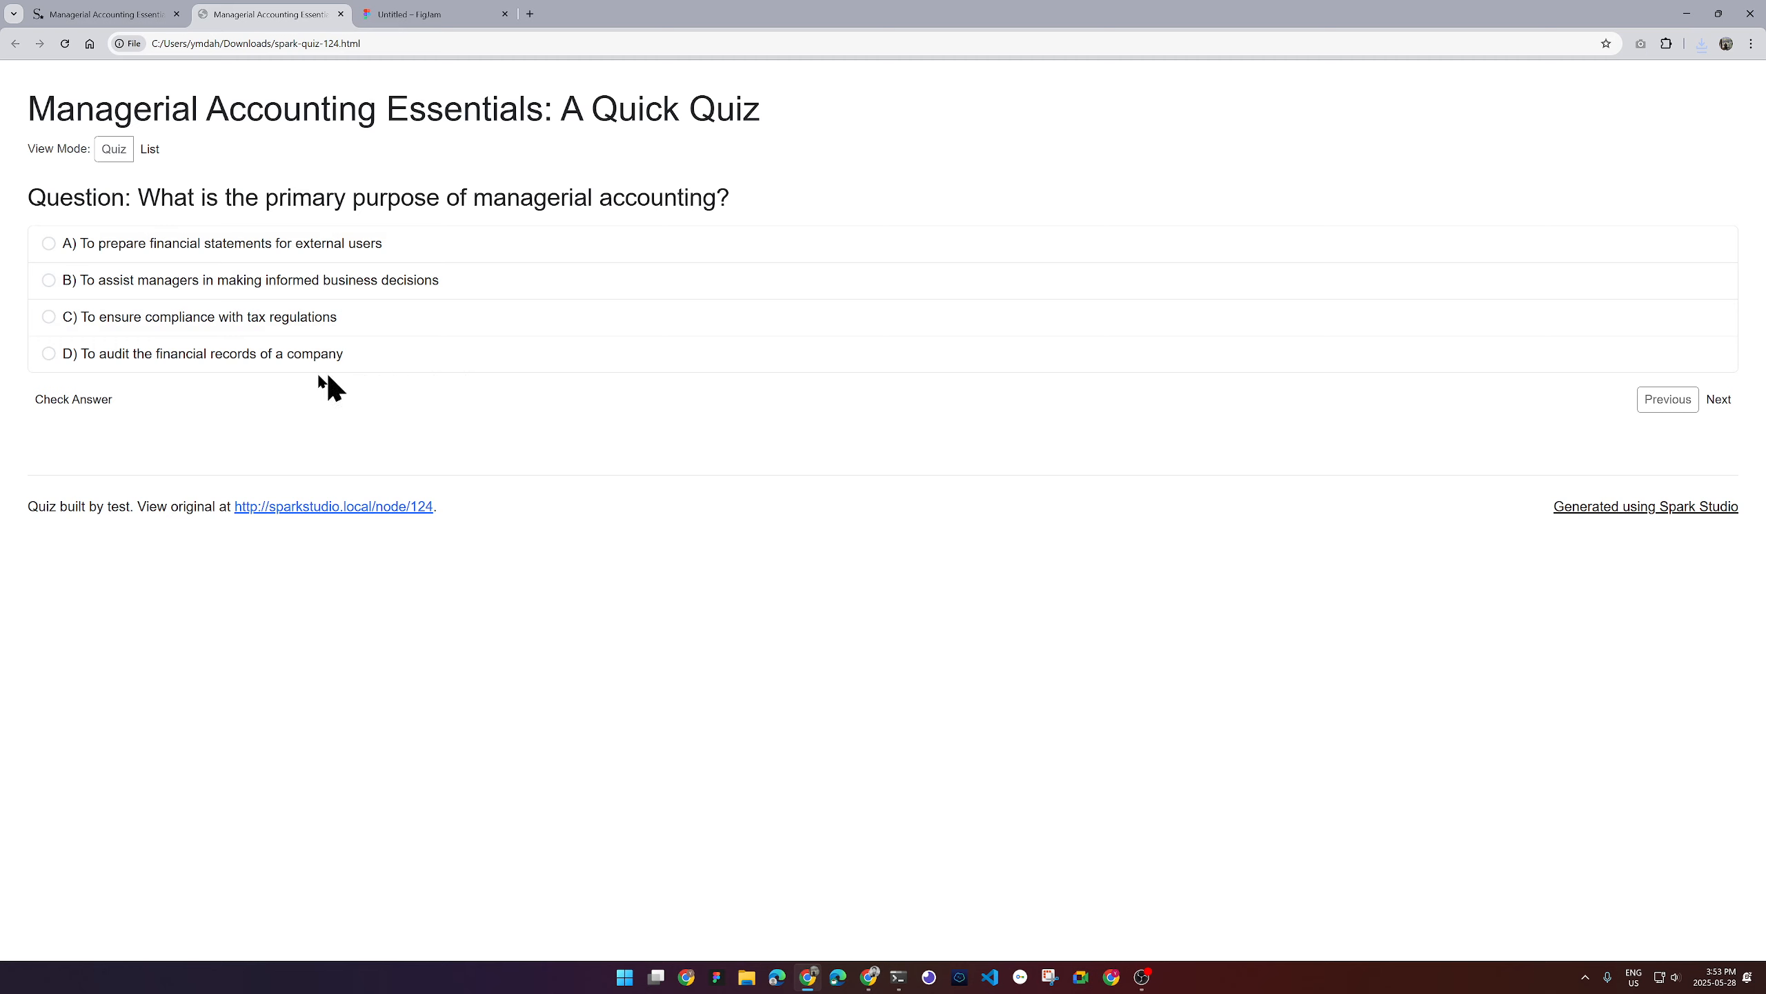
Test the exported quiz by checking answer A for the first question, C for the second and D for the third.
{"action": "left_click", "coordinate": [308, 252]}
{"action": "left_click", "coordinate": [80, 402]}
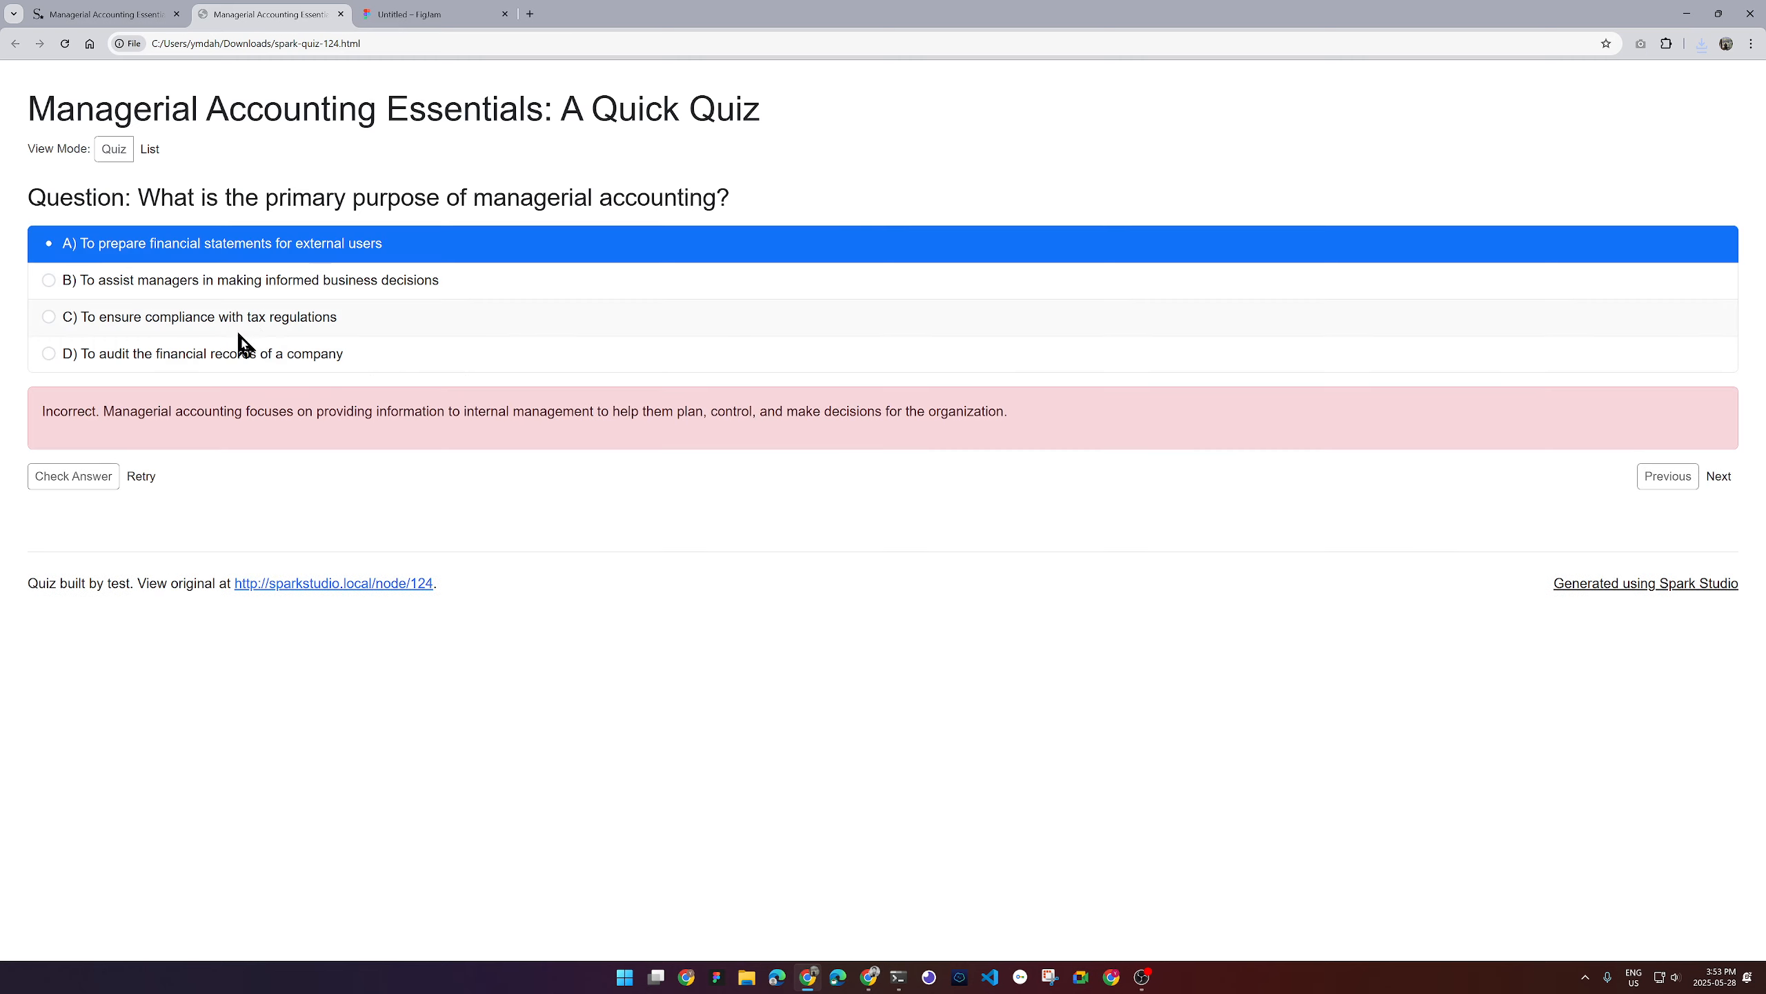
{"action": "left_click", "coordinate": [1717, 479]}
{"action": "left_click", "coordinate": [208, 317]}
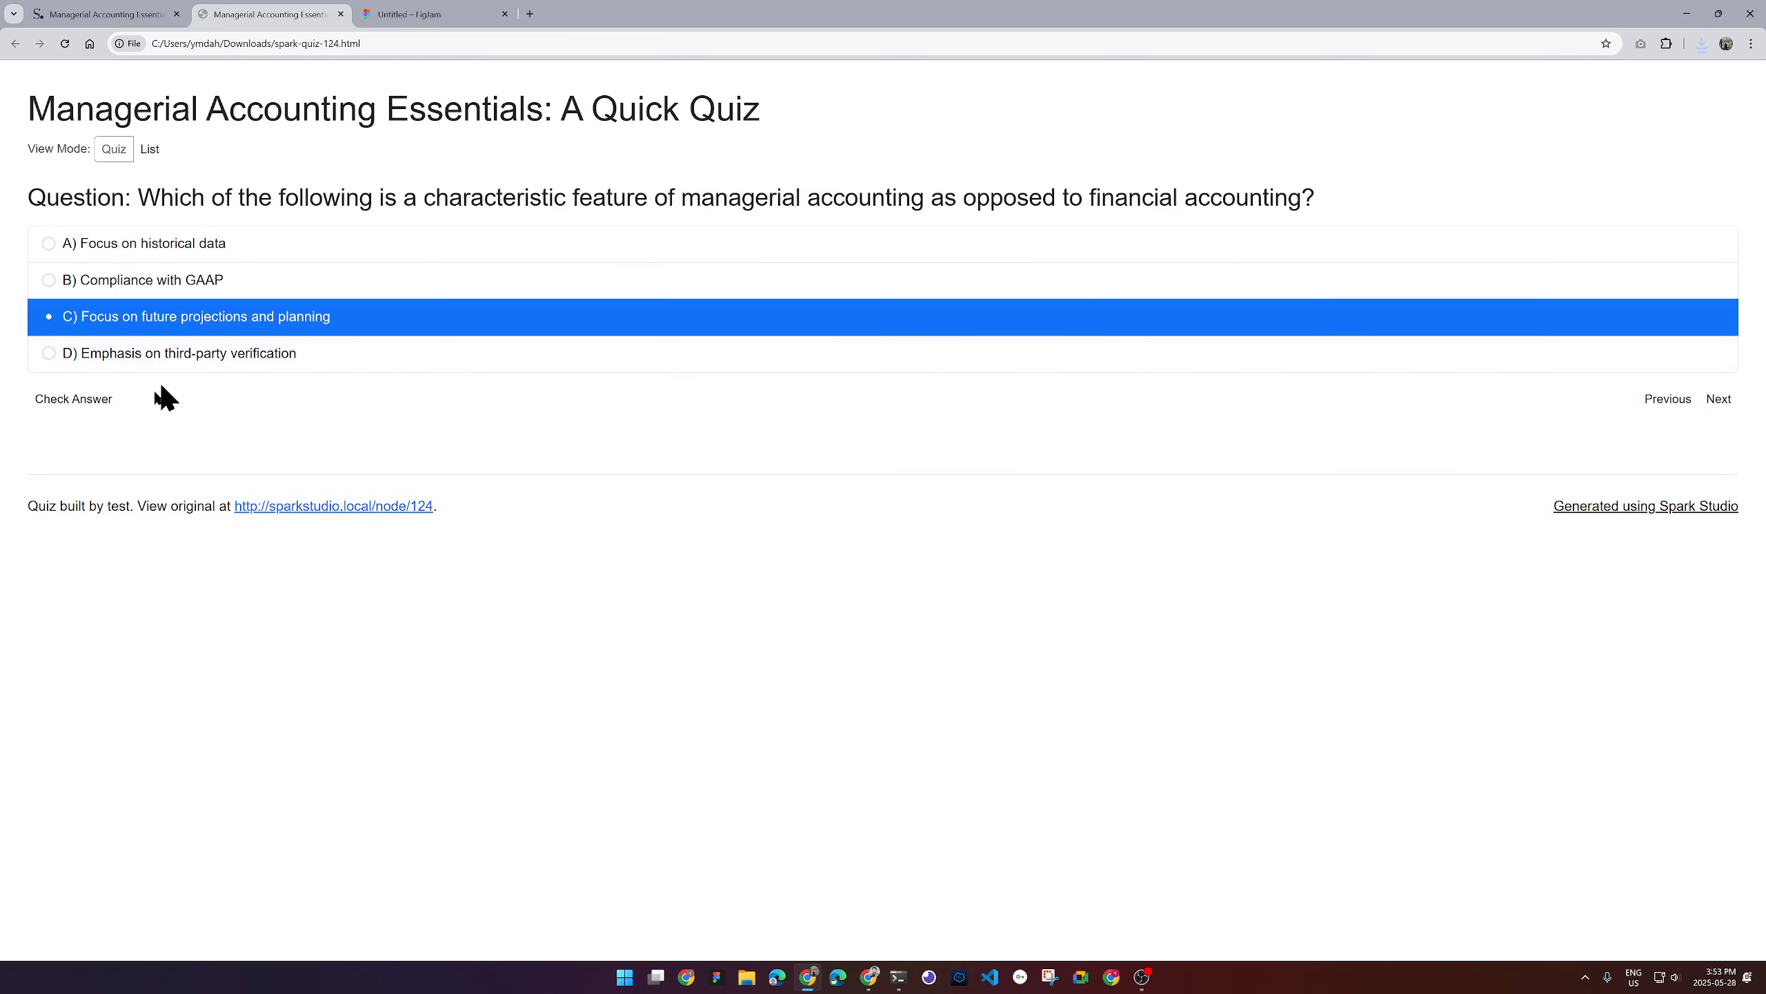
{"action": "left_click", "coordinate": [89, 402]}
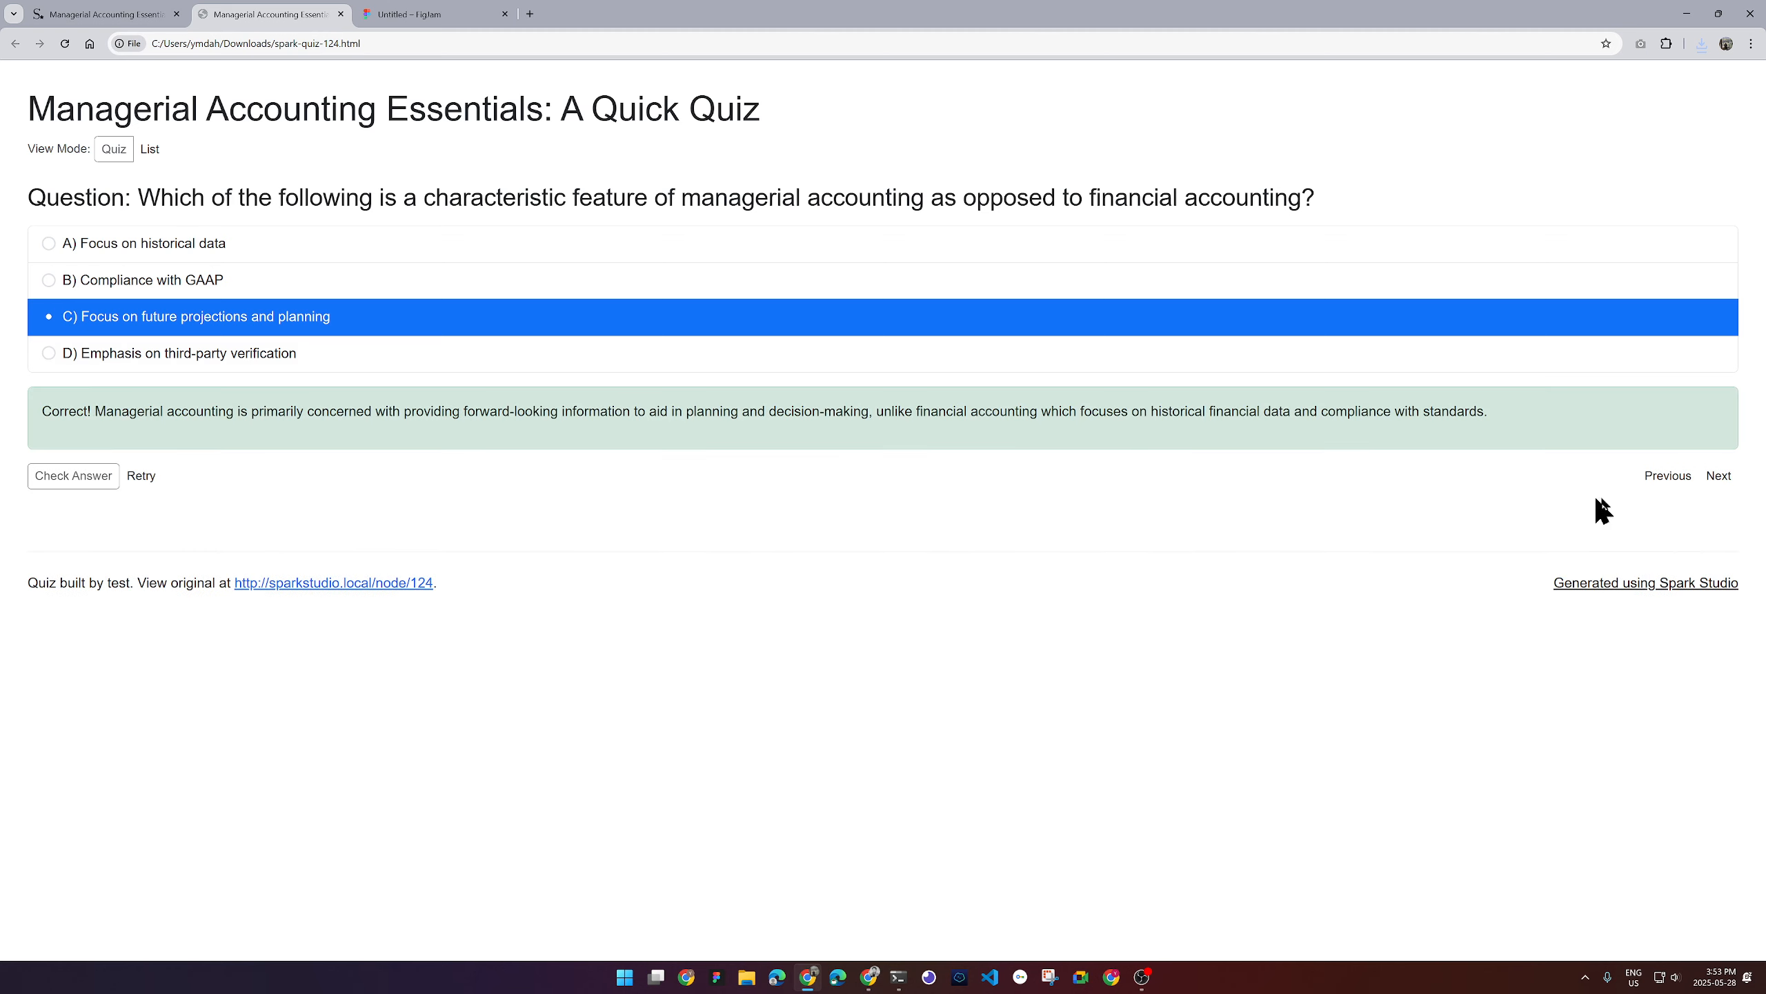
{"action": "left_click", "coordinate": [1717, 476]}
{"action": "left_click", "coordinate": [305, 355]}
{"action": "left_click", "coordinate": [102, 401]}
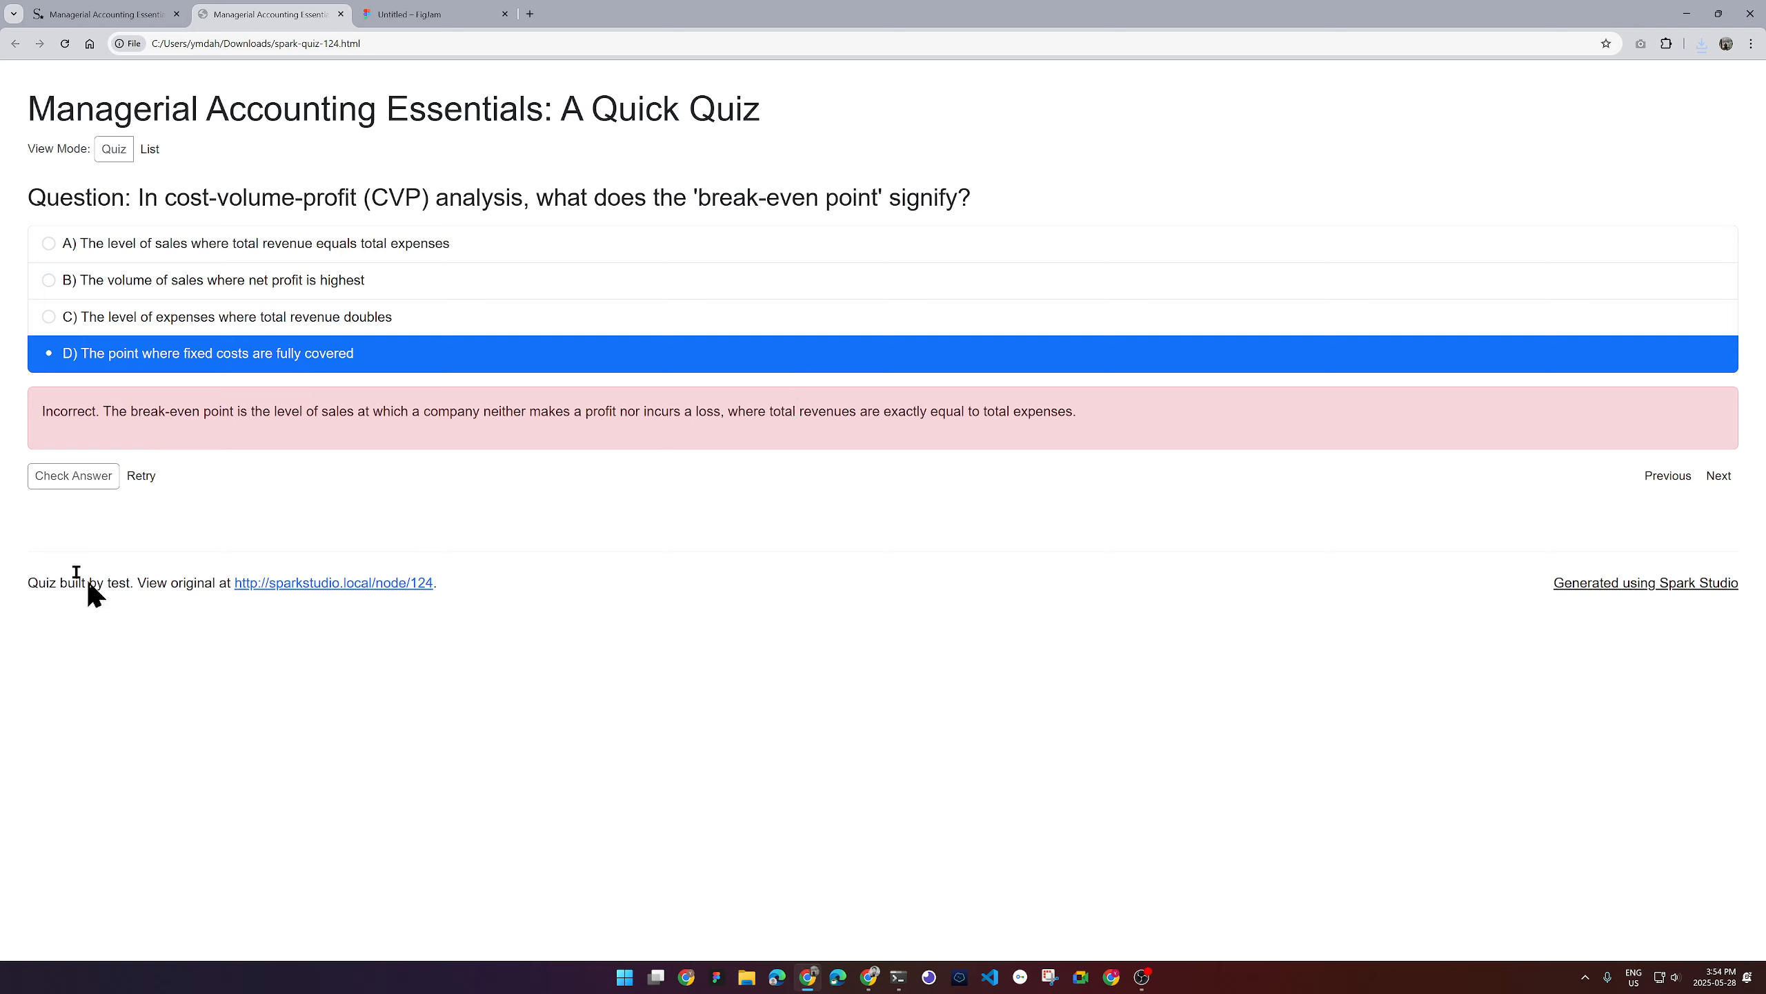
Examine the attribution line with the original link at the end of the exported quiz.
{"action": "left_click_drag", "start_coordinate": [33, 584], "coordinate": [115, 583]}
{"action": "double_click", "coordinate": [117, 583]}
{"action": "left_click", "coordinate": [198, 583]}
Return to the Spark Studio quiz page, recheck its text and preview, and create an interactive H5P quiz from it.
{"action": "left_click", "coordinate": [117, 14]}
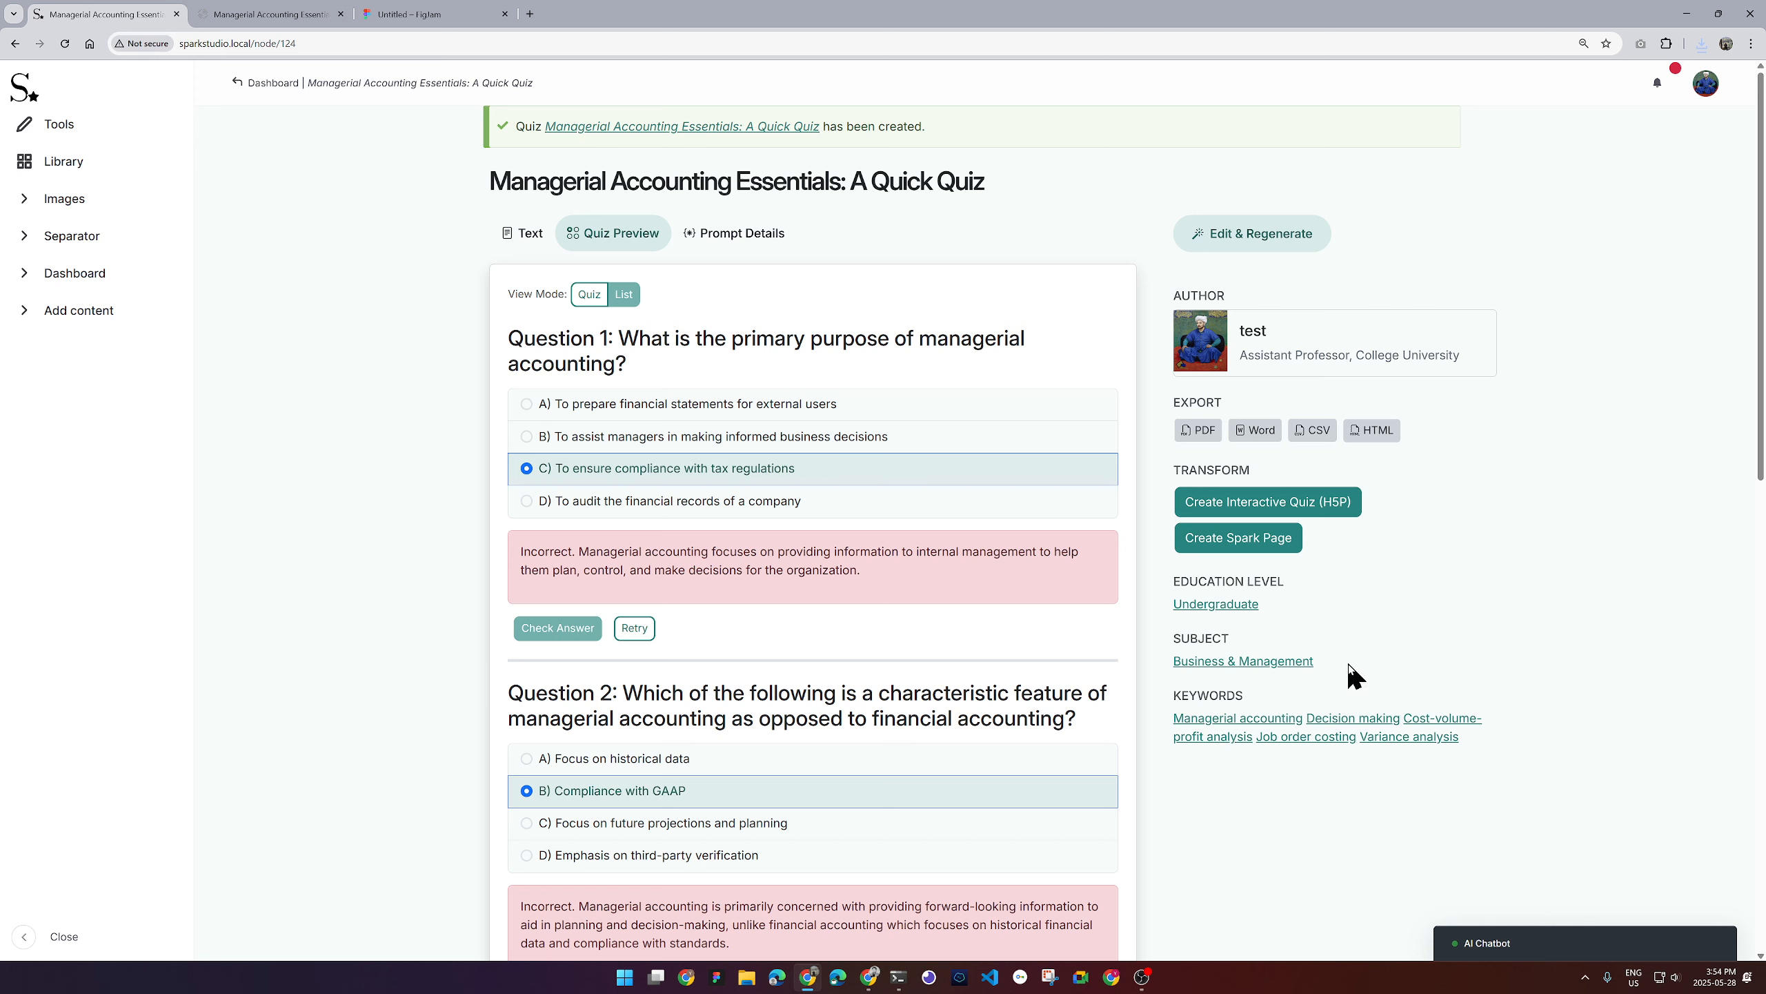
{"action": "left_click_drag", "start_coordinate": [490, 180], "coordinate": [1031, 179]}
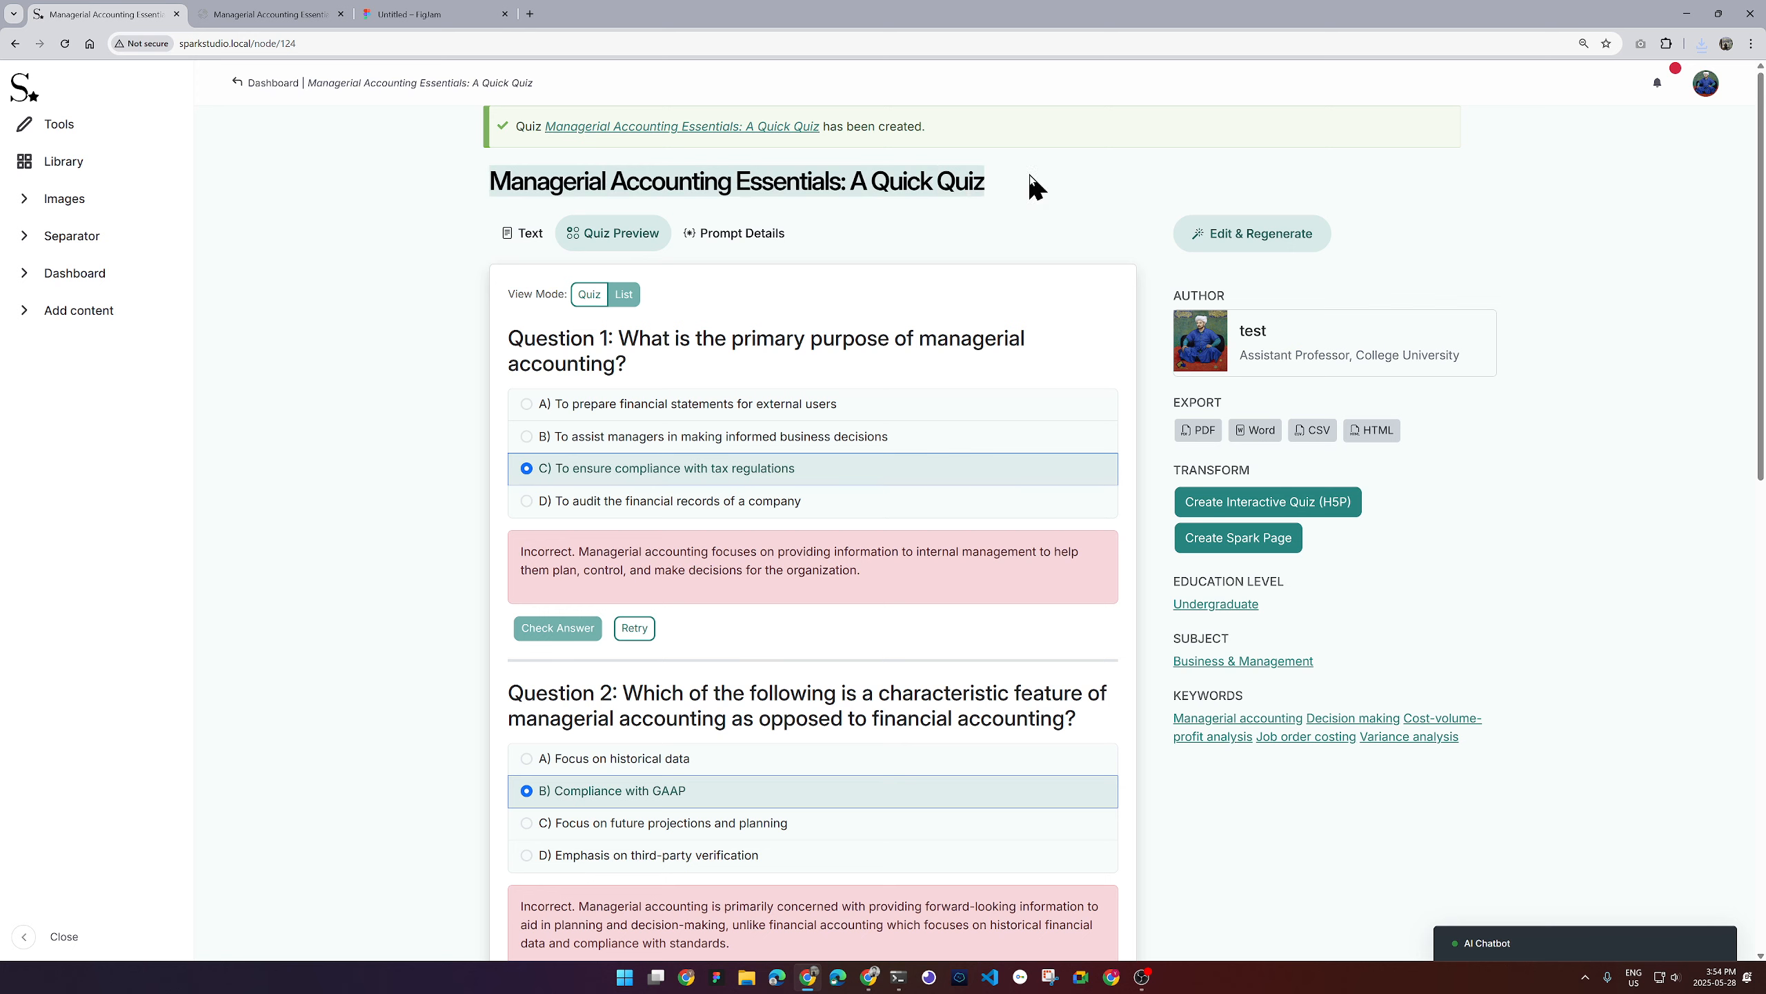
{"action": "left_click", "coordinate": [1023, 182]}
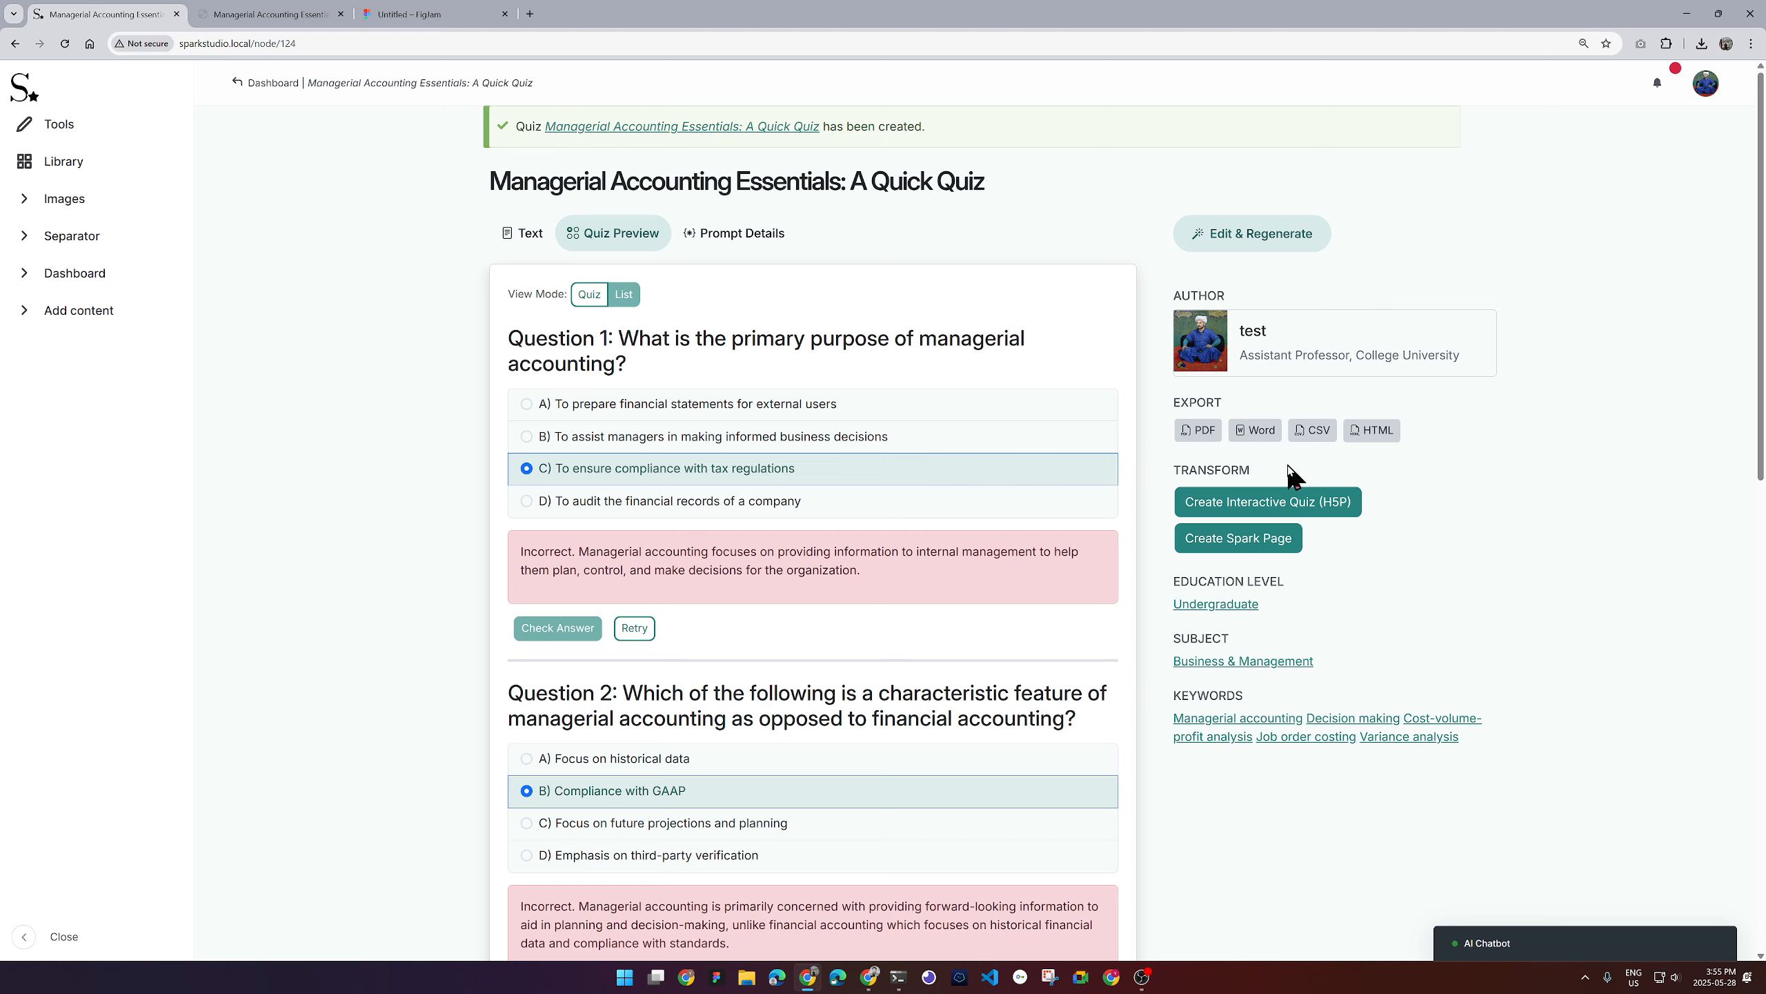
{"action": "left_click", "coordinate": [526, 240]}
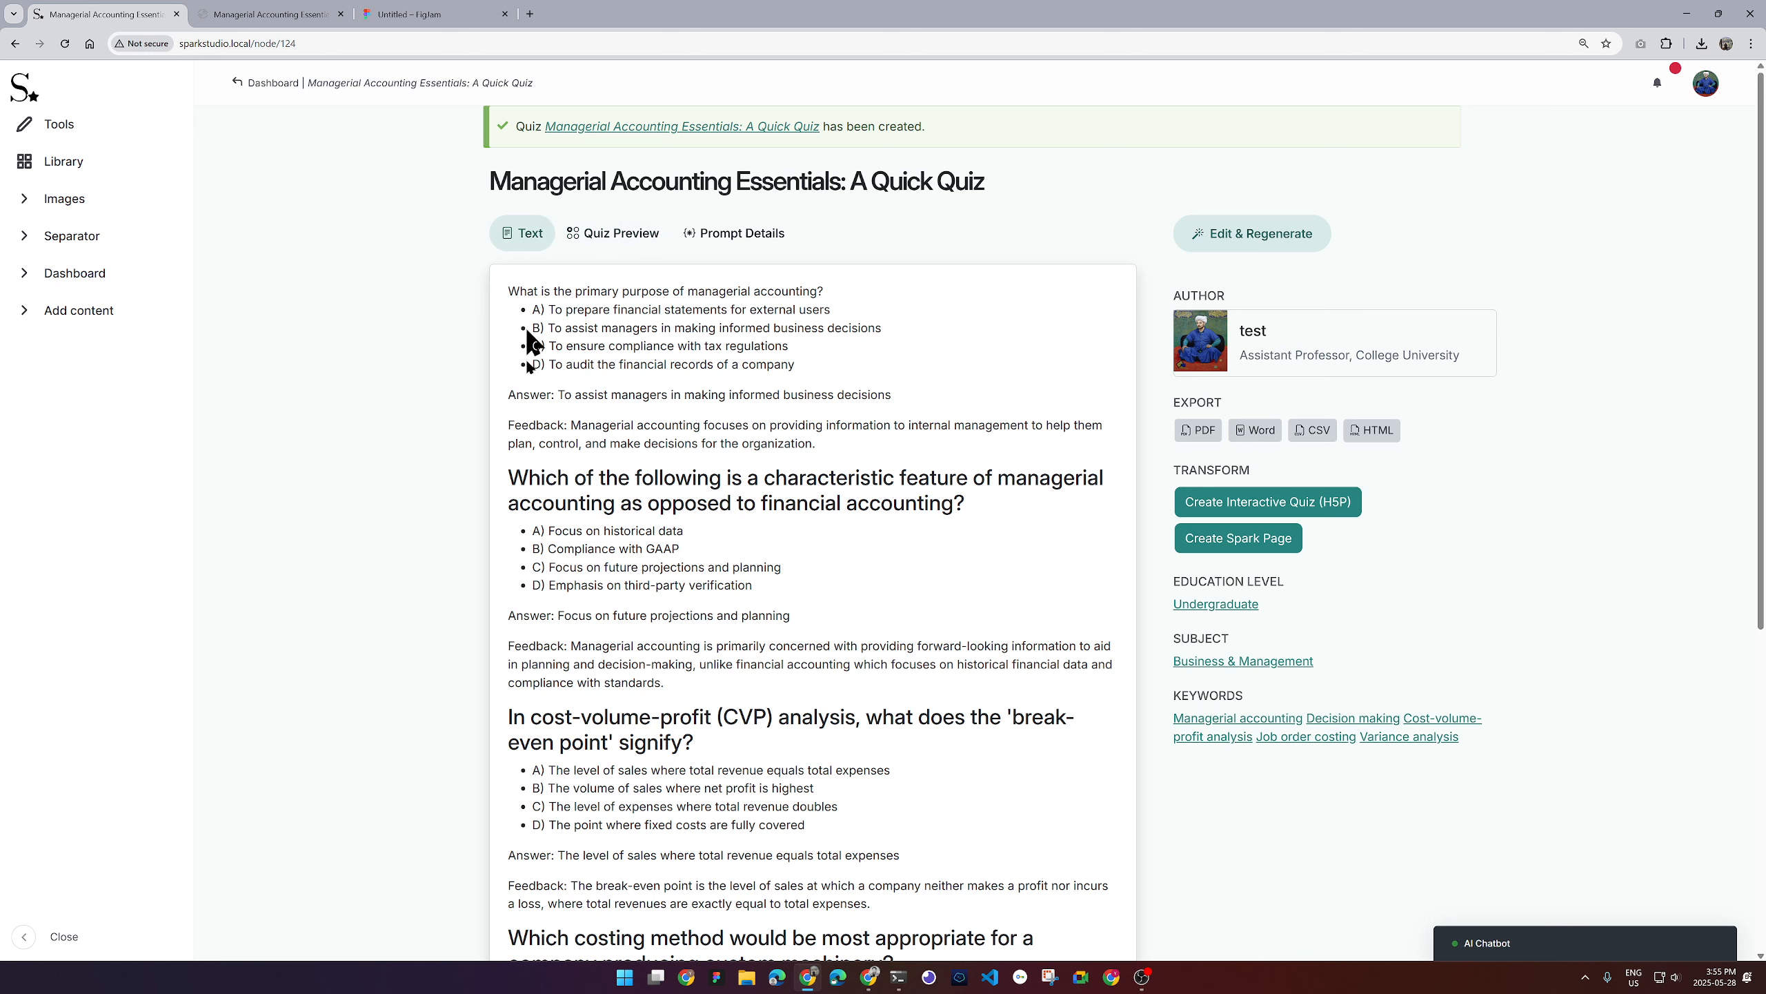
{"action": "left_click", "coordinate": [629, 238]}
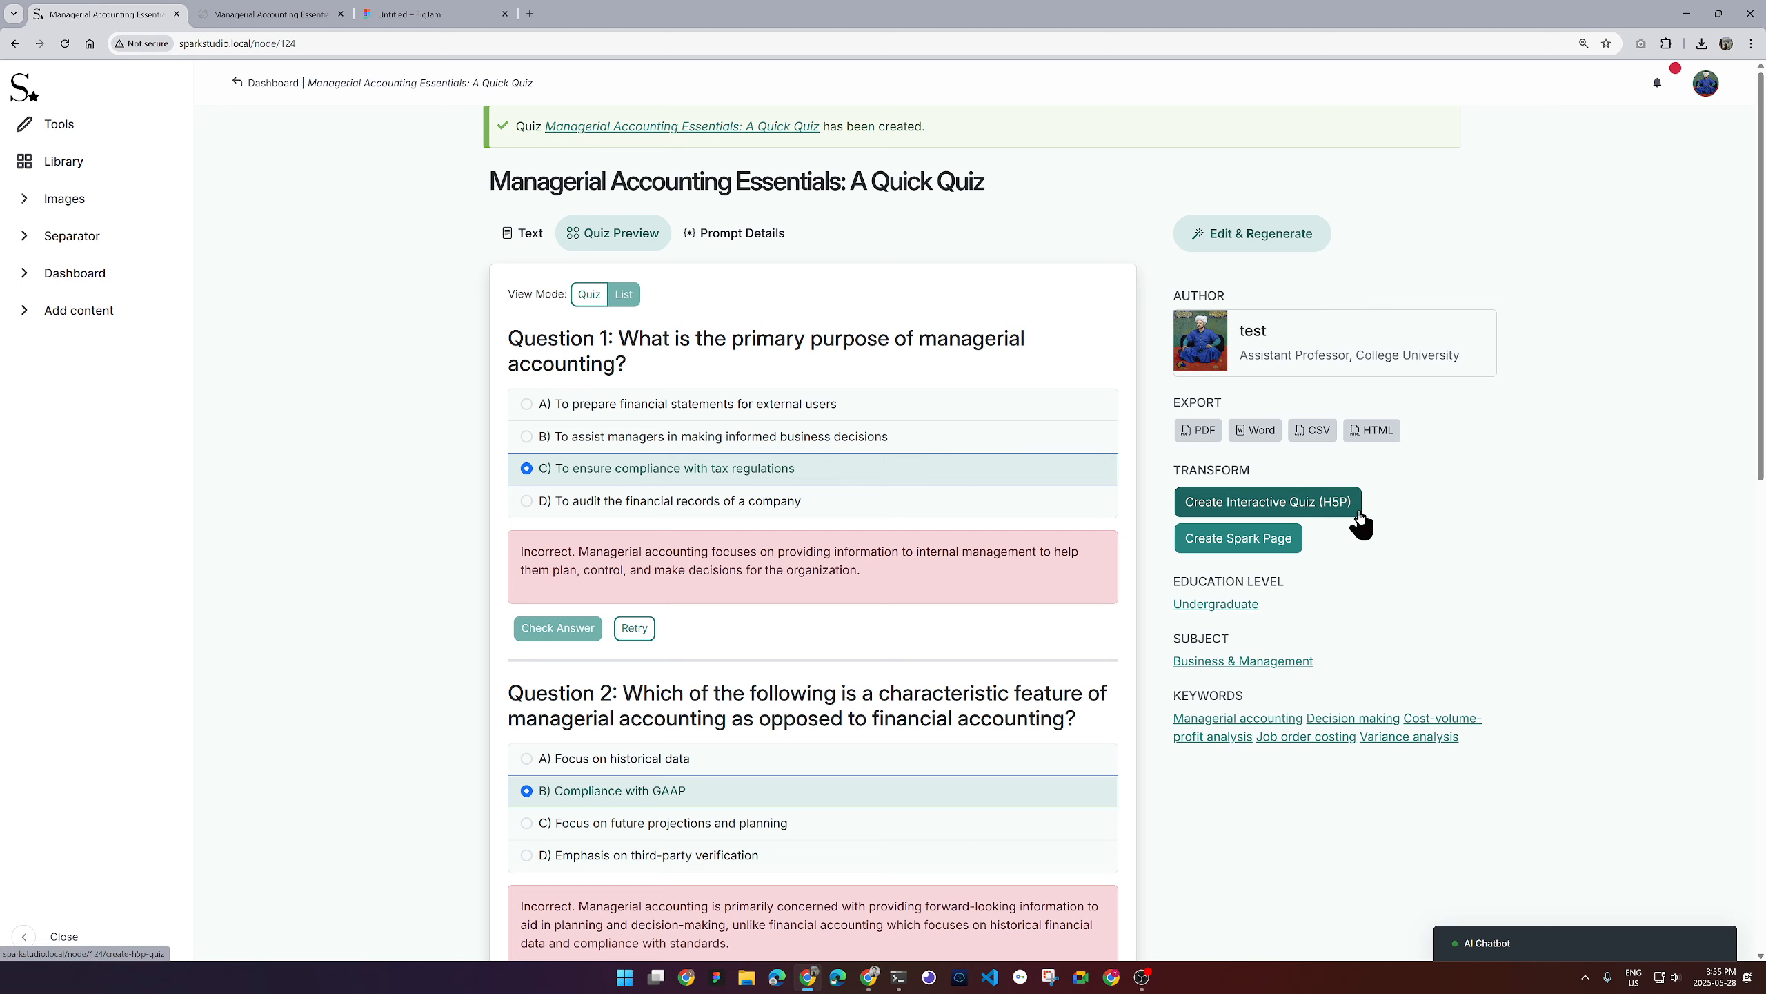
{"action": "left_click", "coordinate": [1320, 515]}
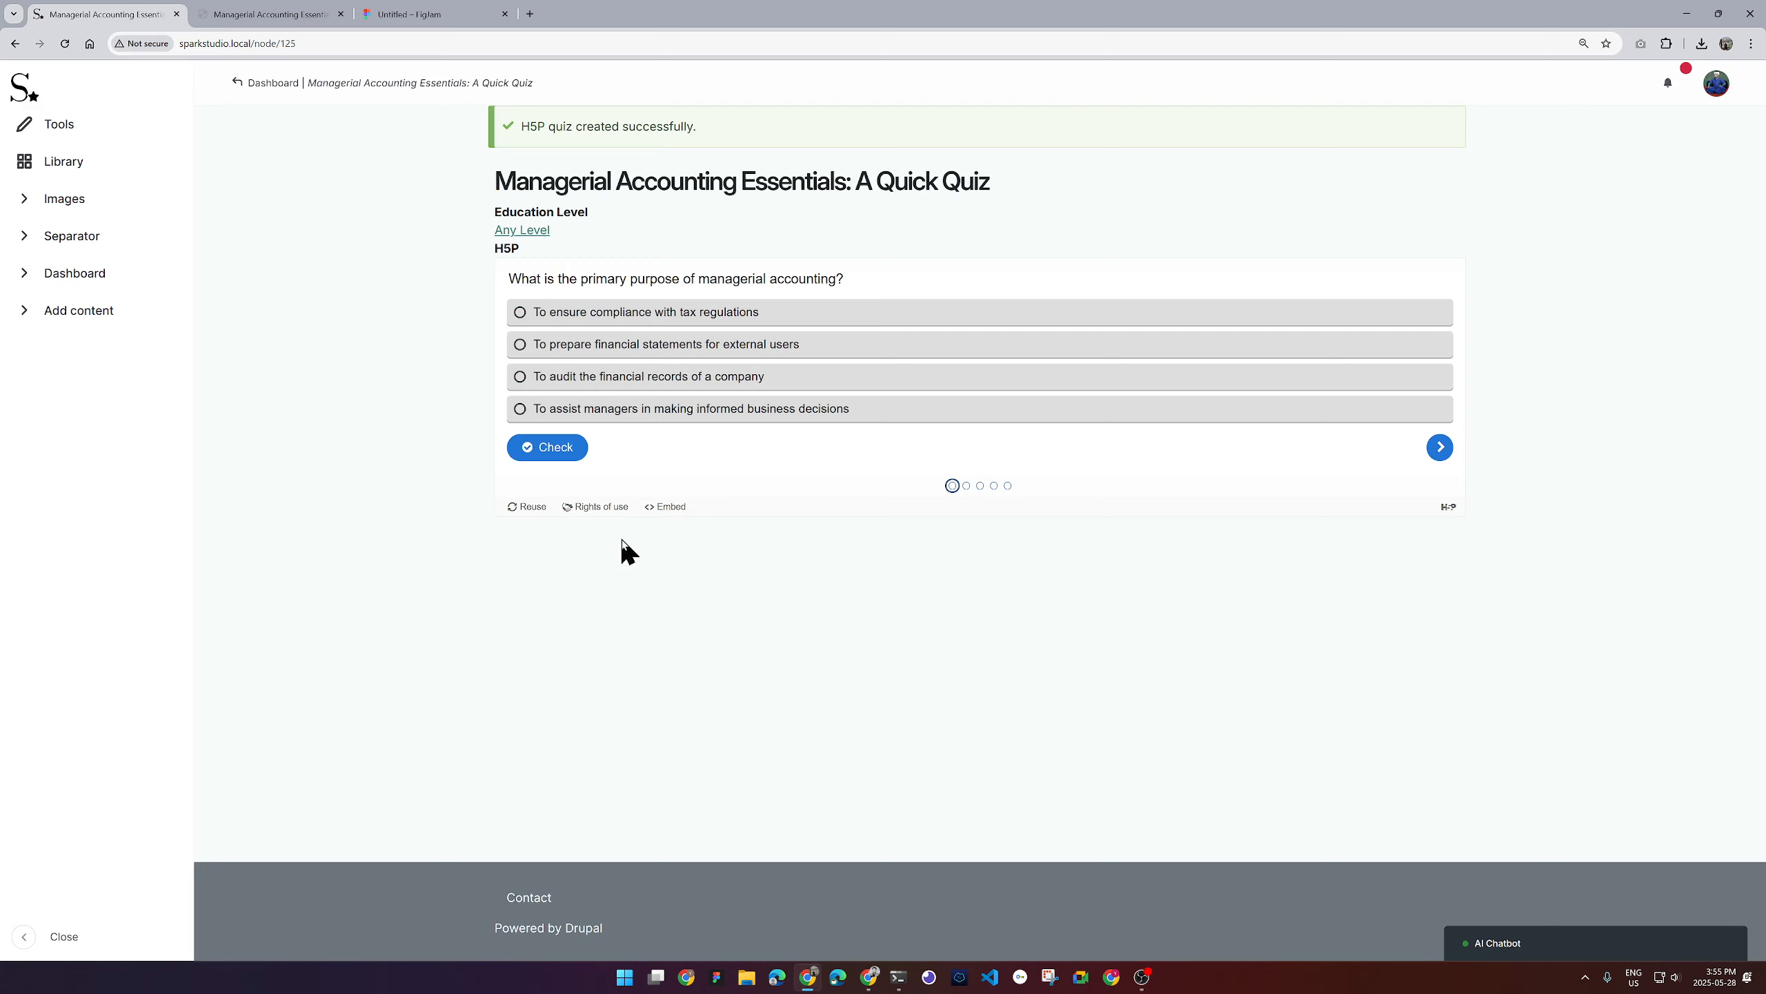
Examine the H5P quiz's rights of use, particularly the license extras with the source link, and close the information.
{"action": "left_click", "coordinate": [608, 507]}
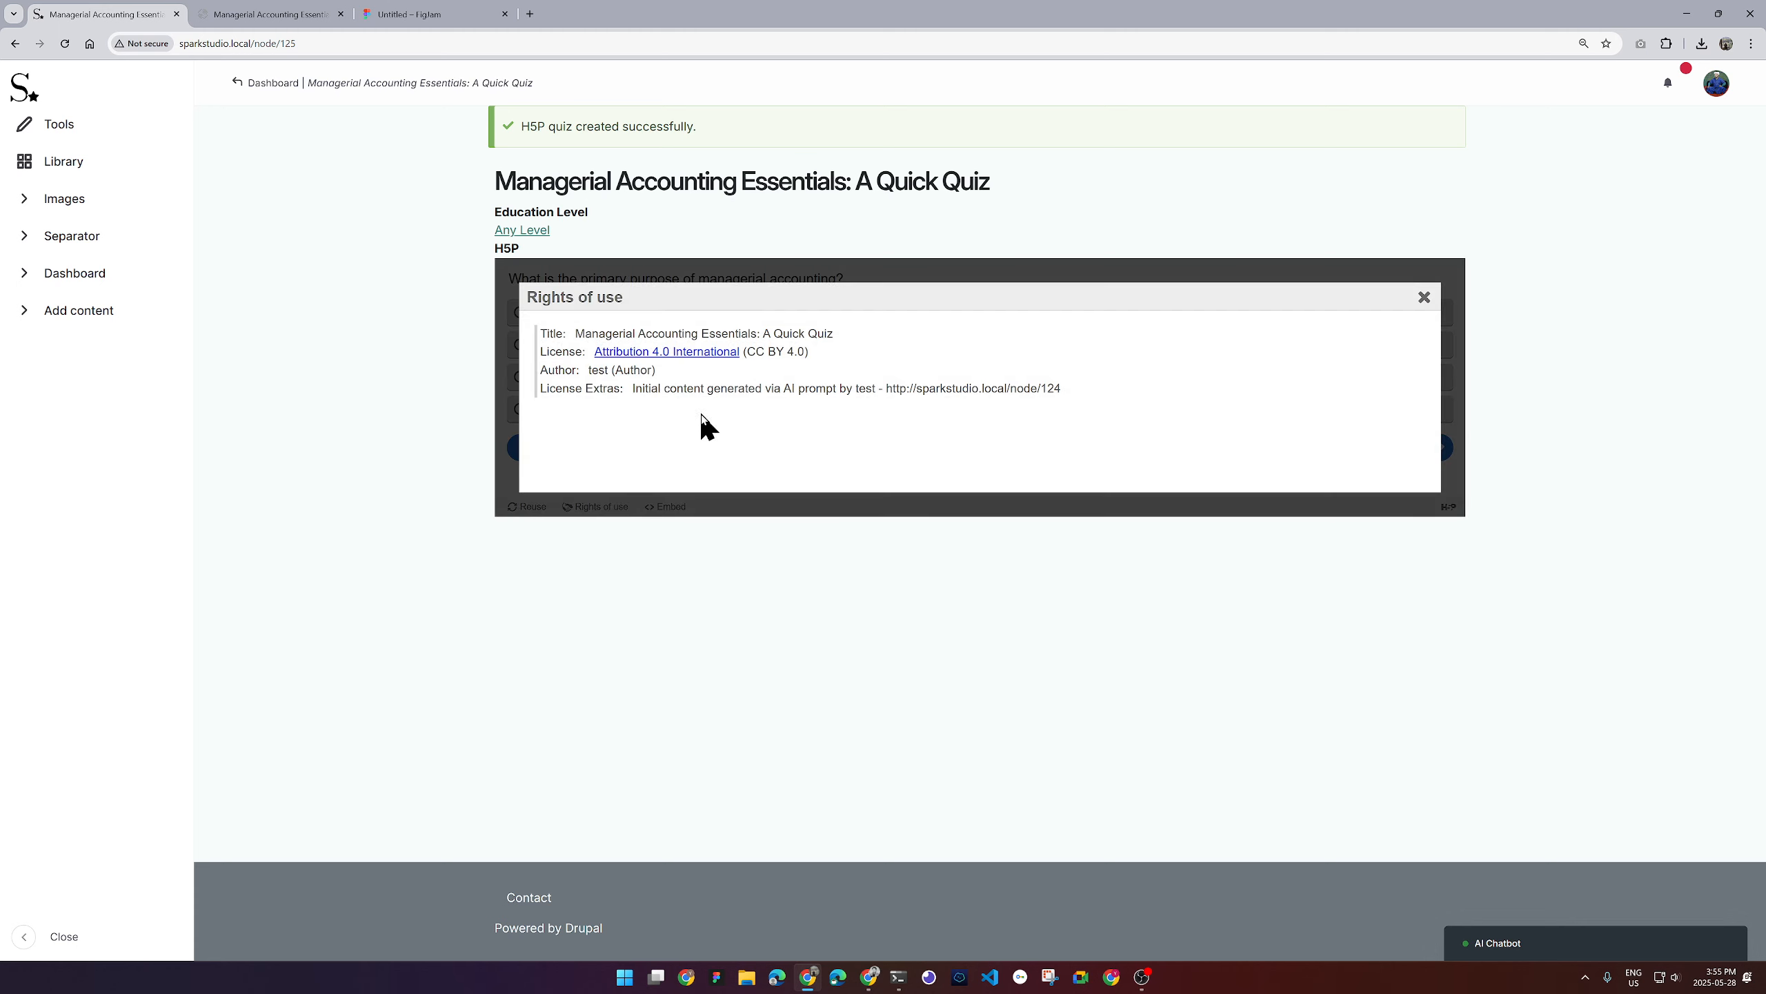
{"action": "left_click_drag", "start_coordinate": [638, 385], "coordinate": [834, 389]}
{"action": "left_click", "coordinate": [998, 390]}
{"action": "left_click_drag", "start_coordinate": [934, 392], "coordinate": [1049, 390]}
{"action": "left_click", "coordinate": [1100, 398]}
{"action": "left_click", "coordinate": [1424, 297]}
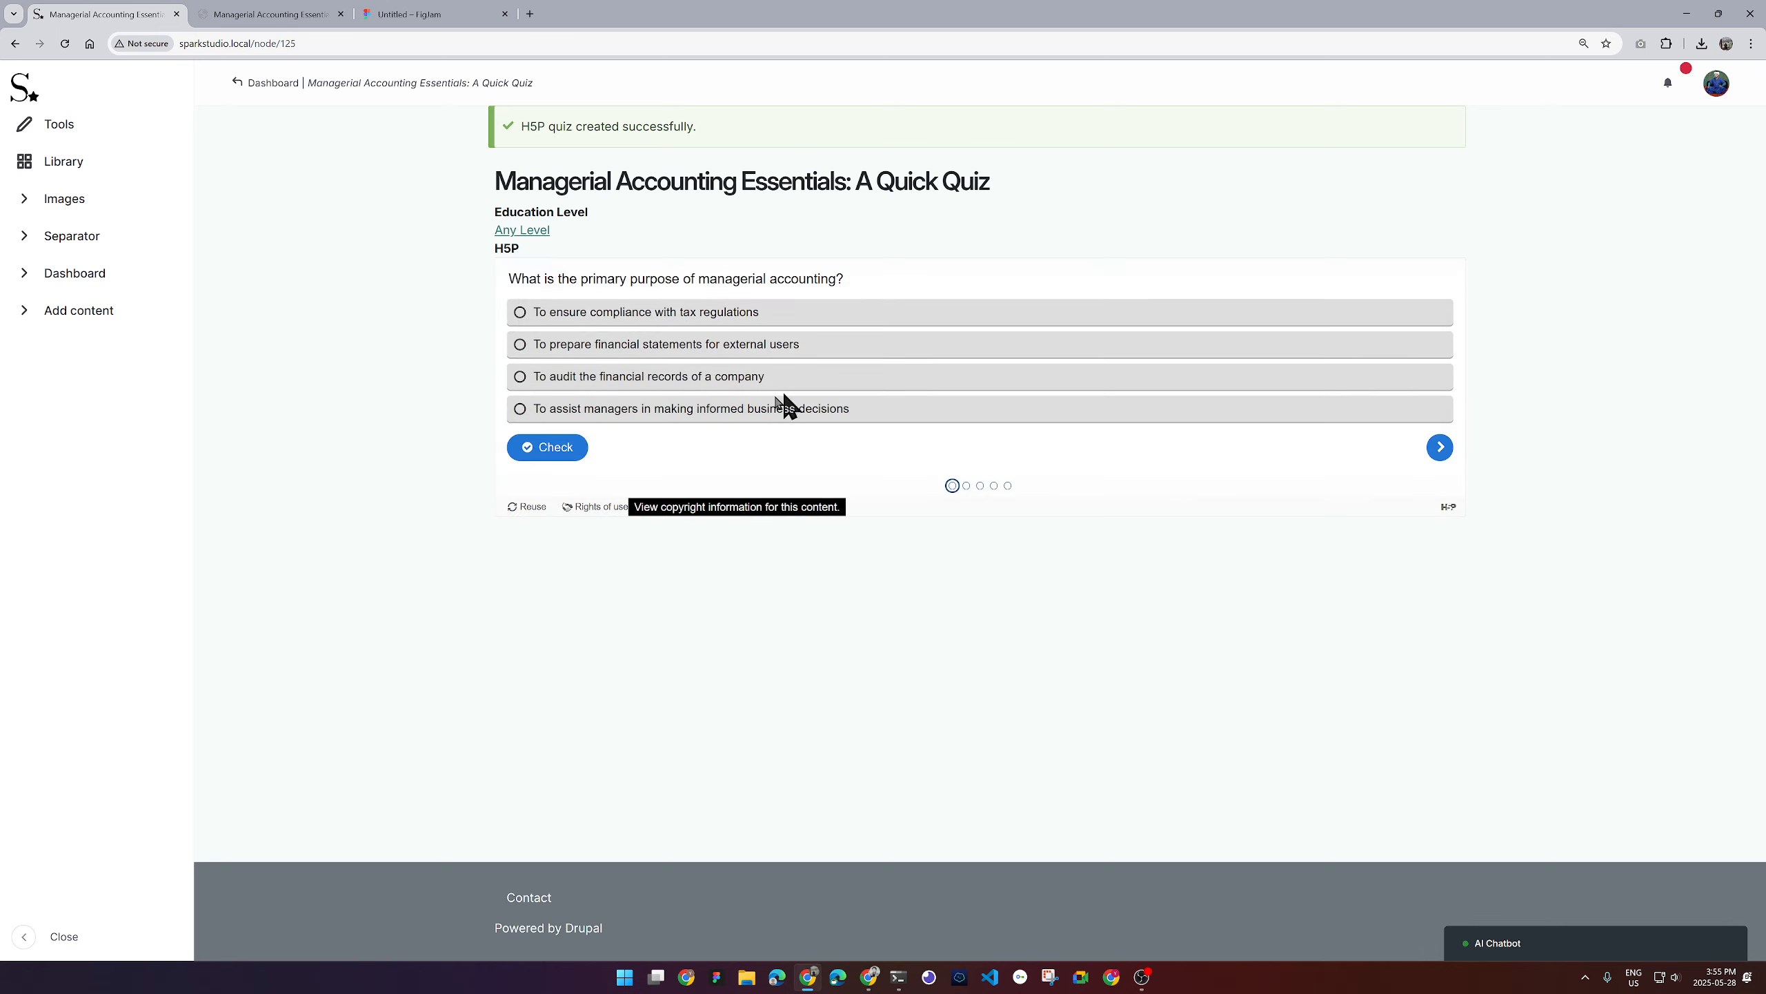
Check the answer "To prepare financial statements for external users" in the H5P quiz and read its feedback.
{"action": "left_click", "coordinate": [687, 353]}
{"action": "left_click", "coordinate": [563, 448]}
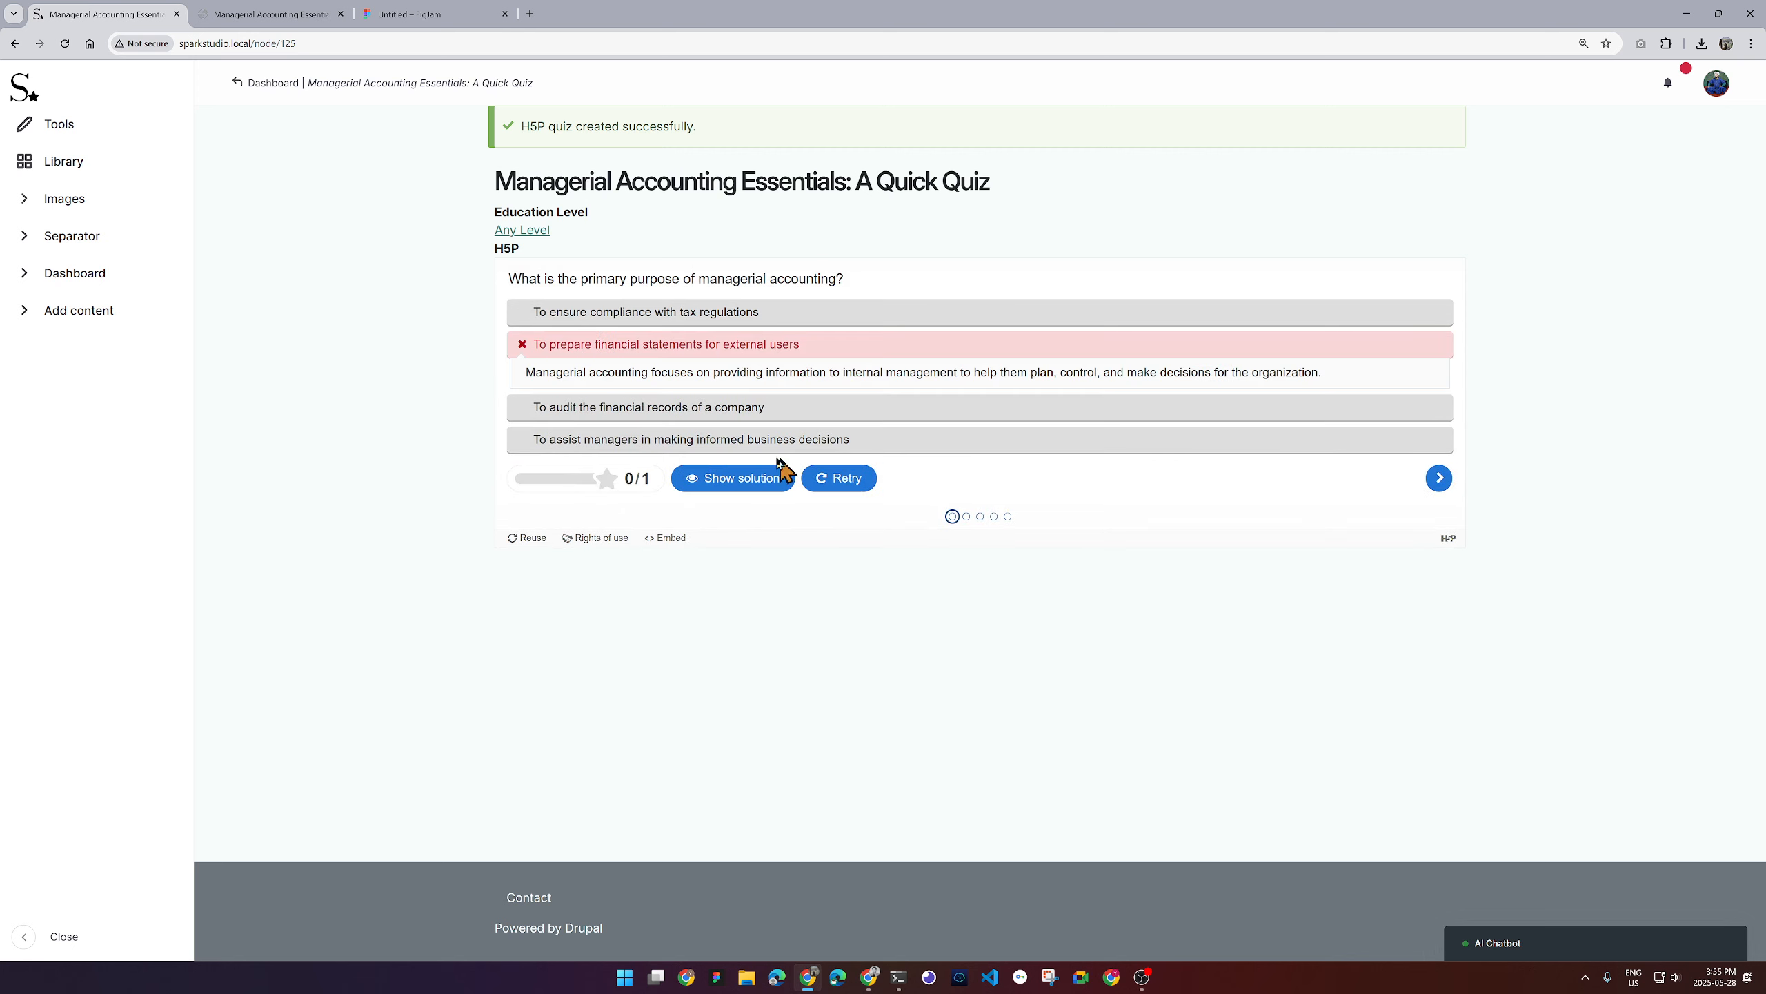
{"action": "left_click_drag", "start_coordinate": [516, 379], "coordinate": [1275, 379]}
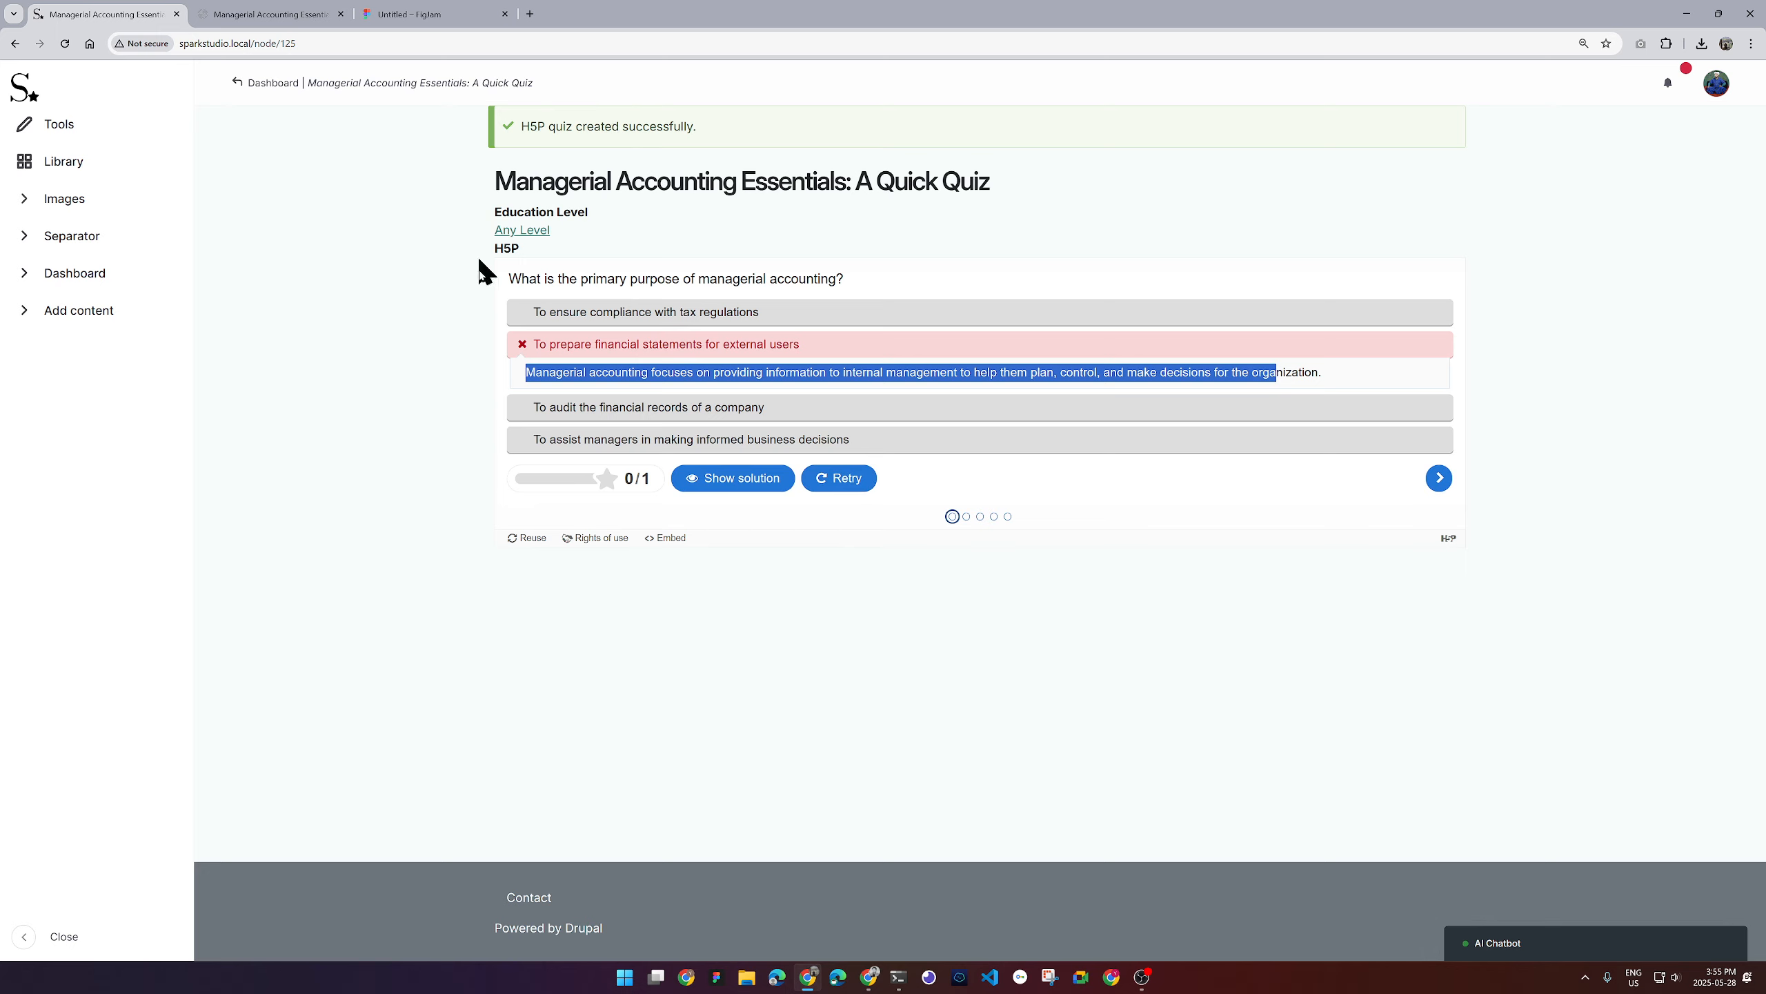
{"action": "left_click", "coordinate": [500, 384]}
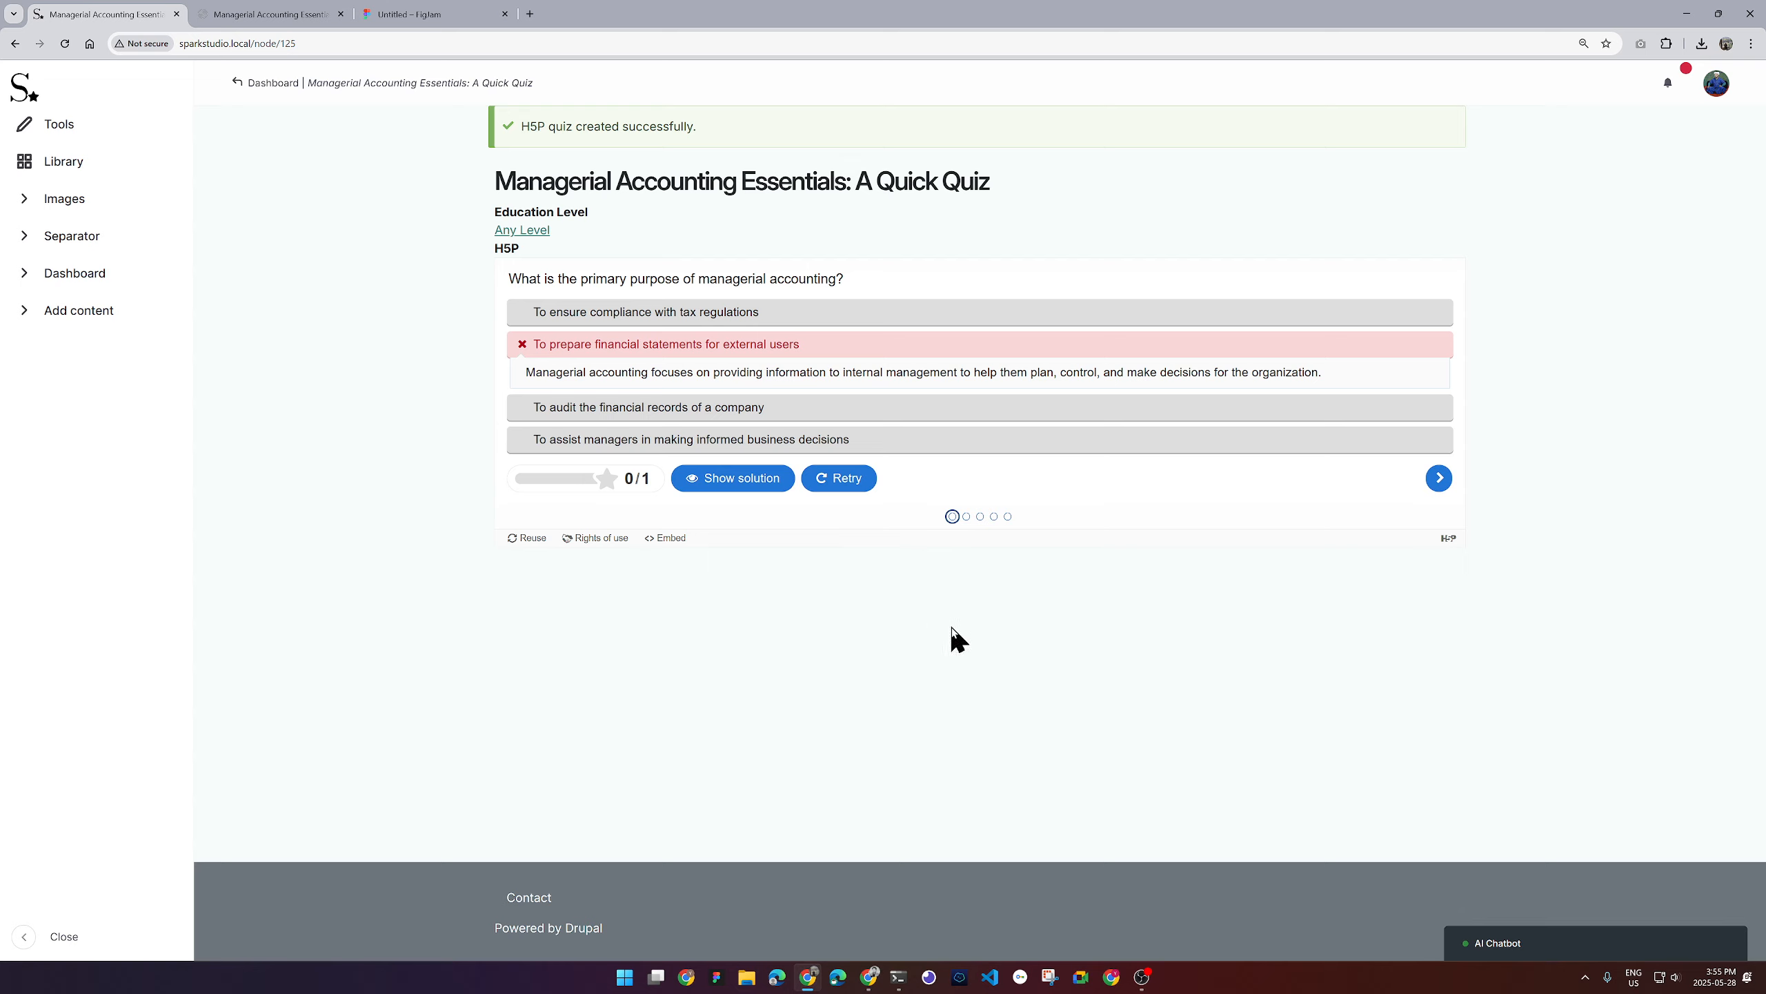
View the library of all resources, and switch to the workflow diagram in FigJam.
{"action": "left_click", "coordinate": [104, 164]}
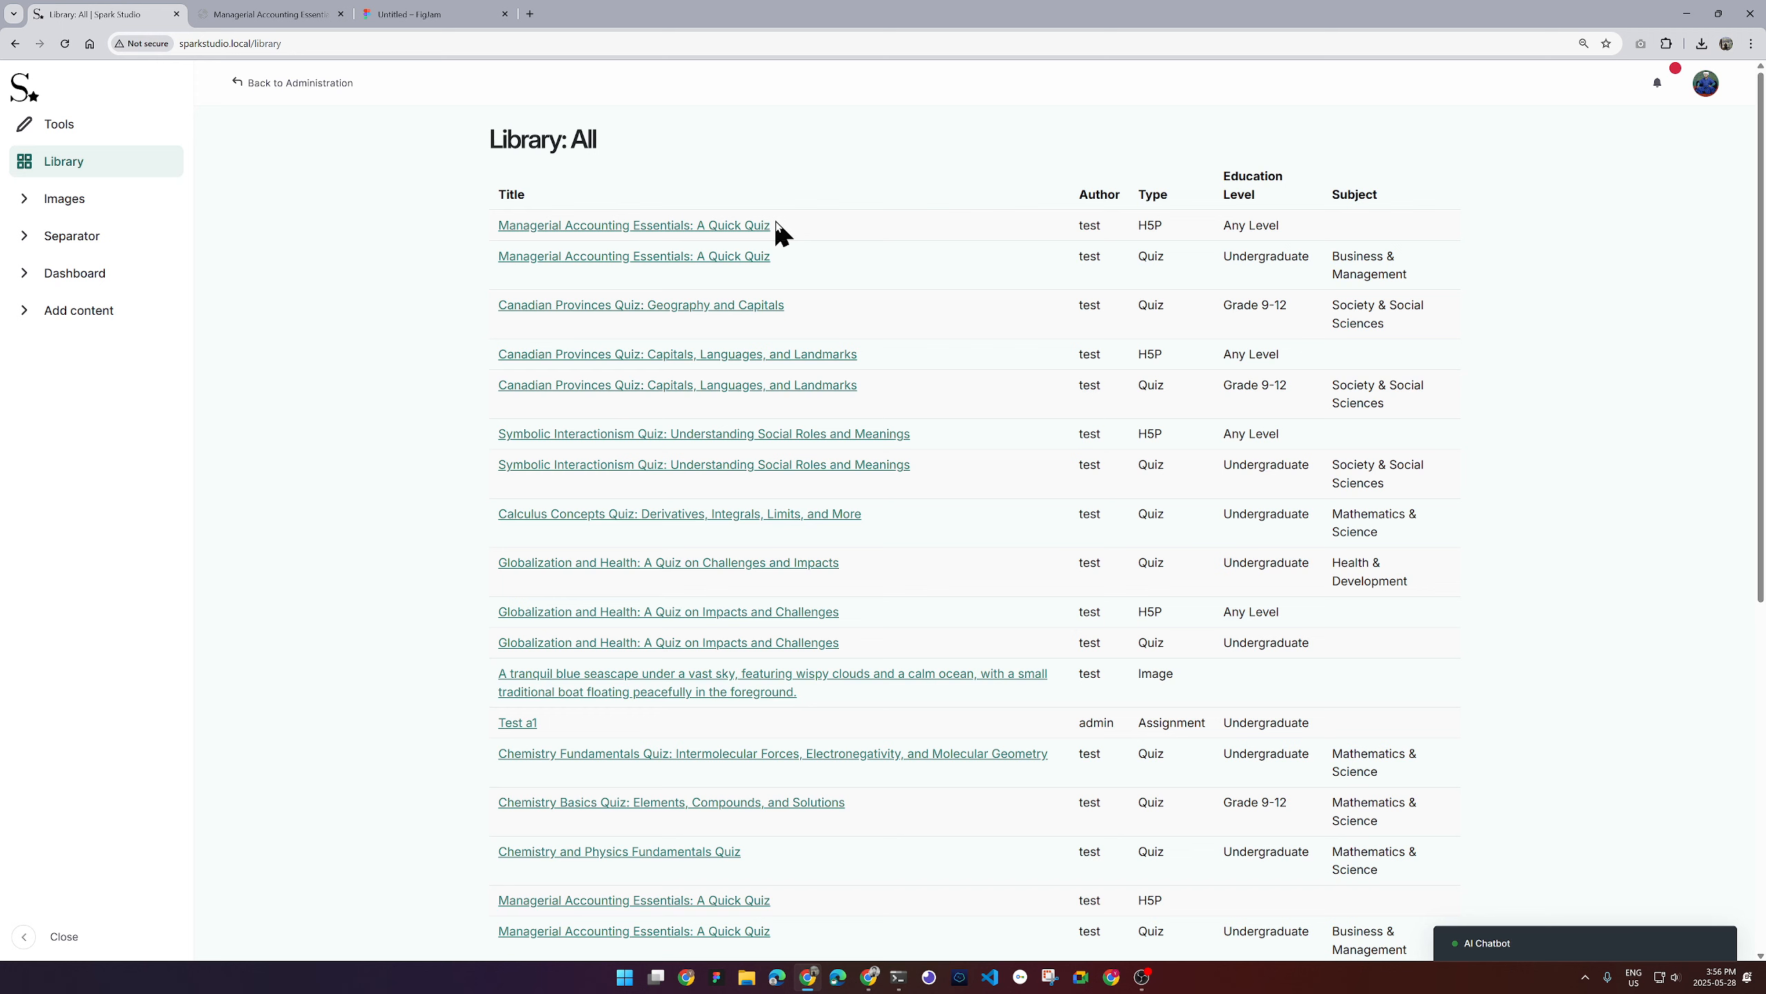
{"action": "mouse_move", "coordinate": [415, 19]}
{"action": "left_click", "coordinate": [415, 18]}
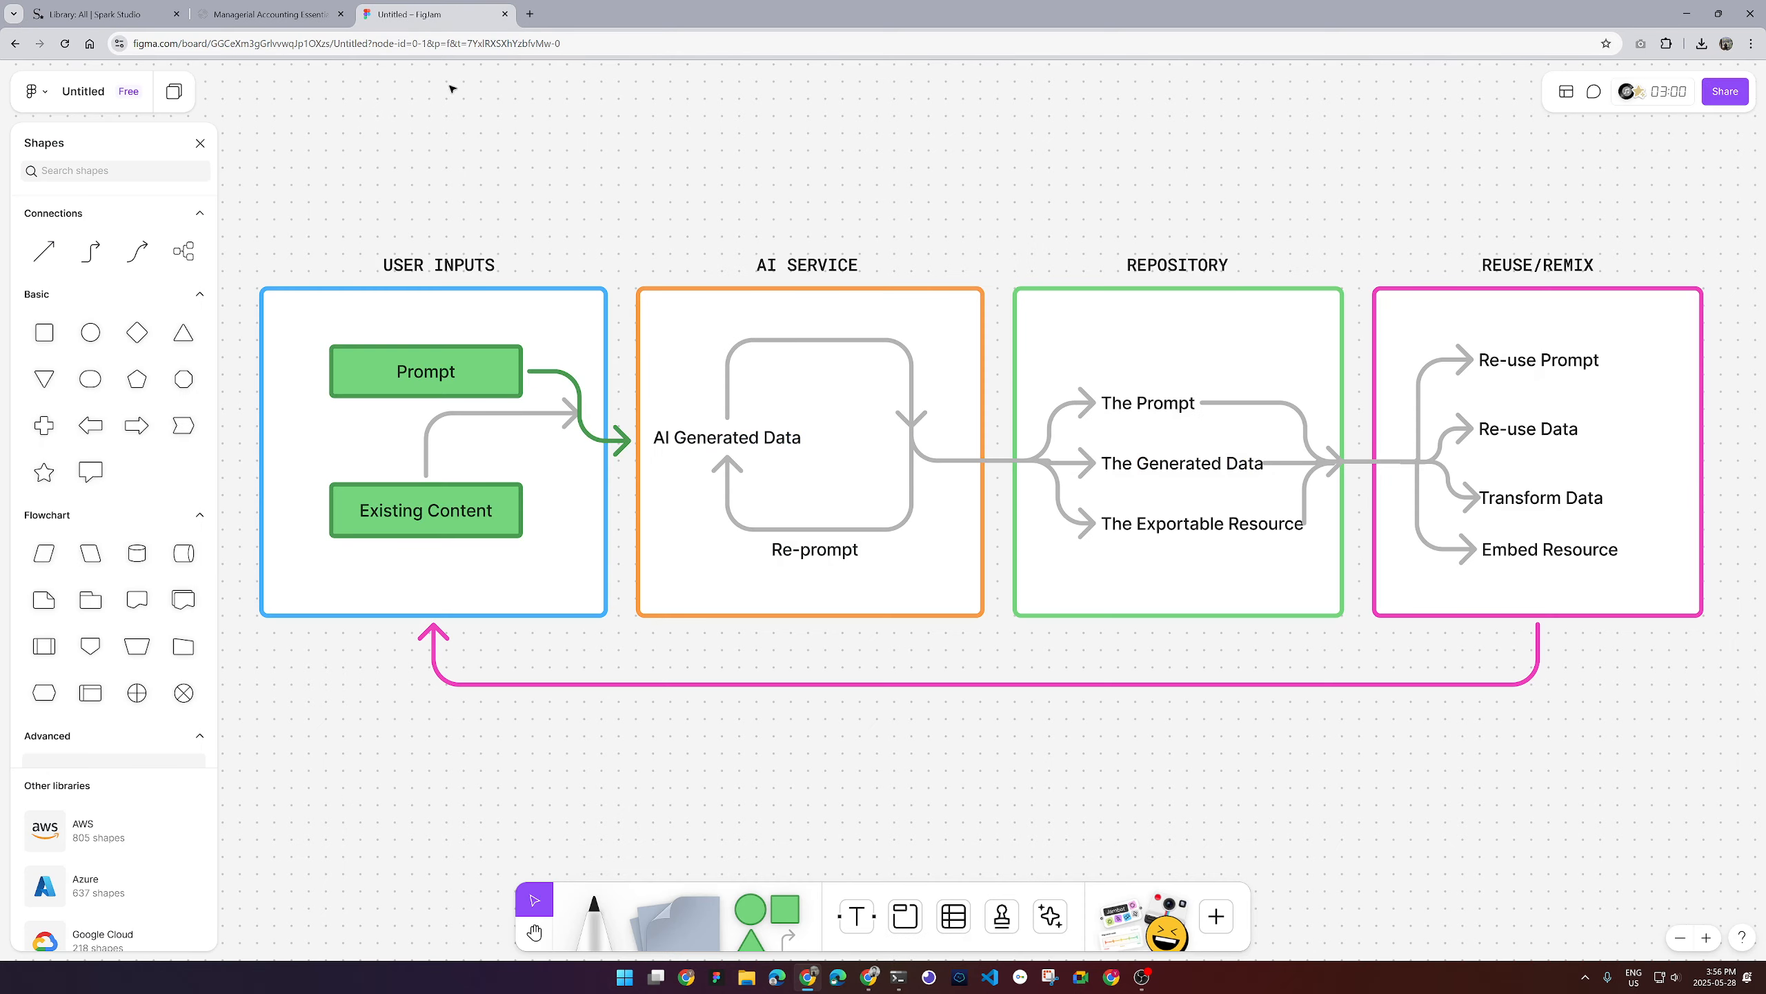